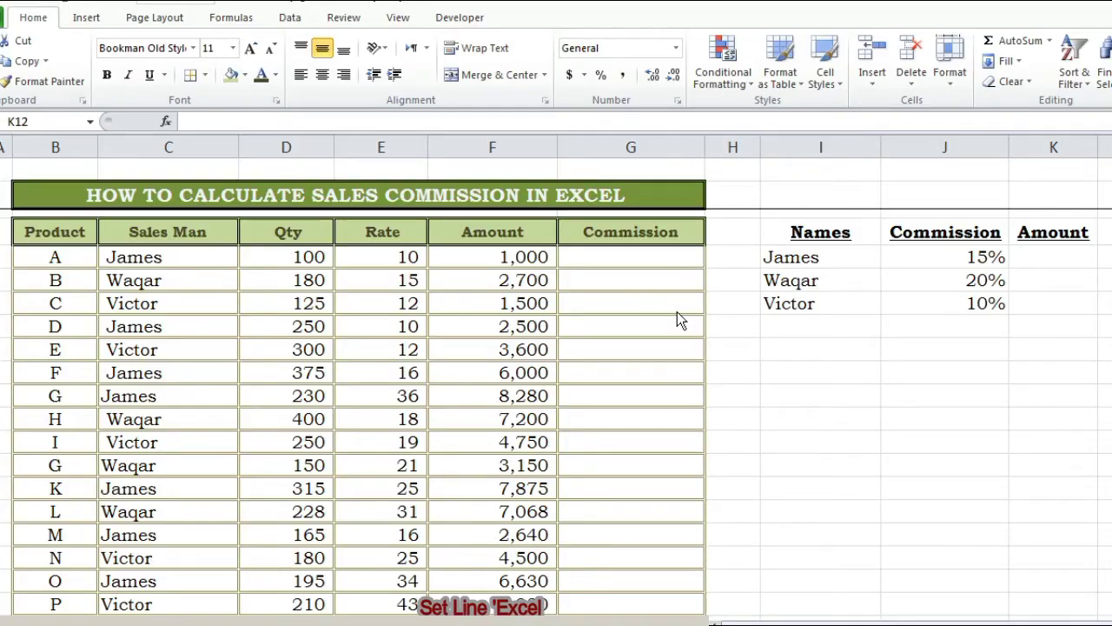
- Start an IF formula in G5, the first Commission cell, testing whether C5 equals the name of the 15% salesman
key(alt+Tab)
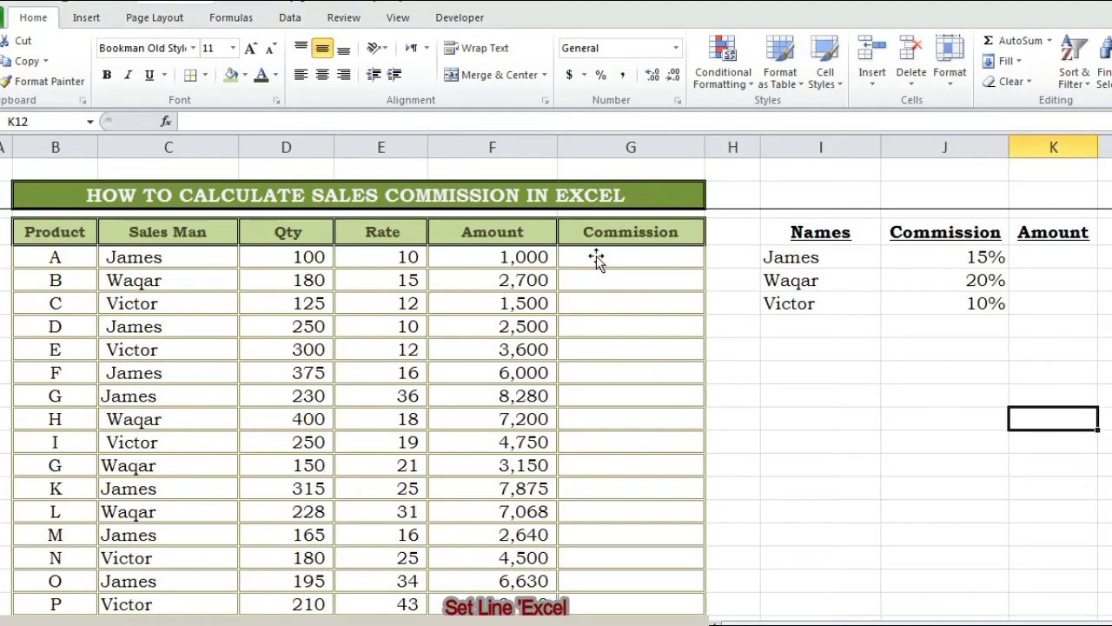
click(631, 372)
click(613, 254)
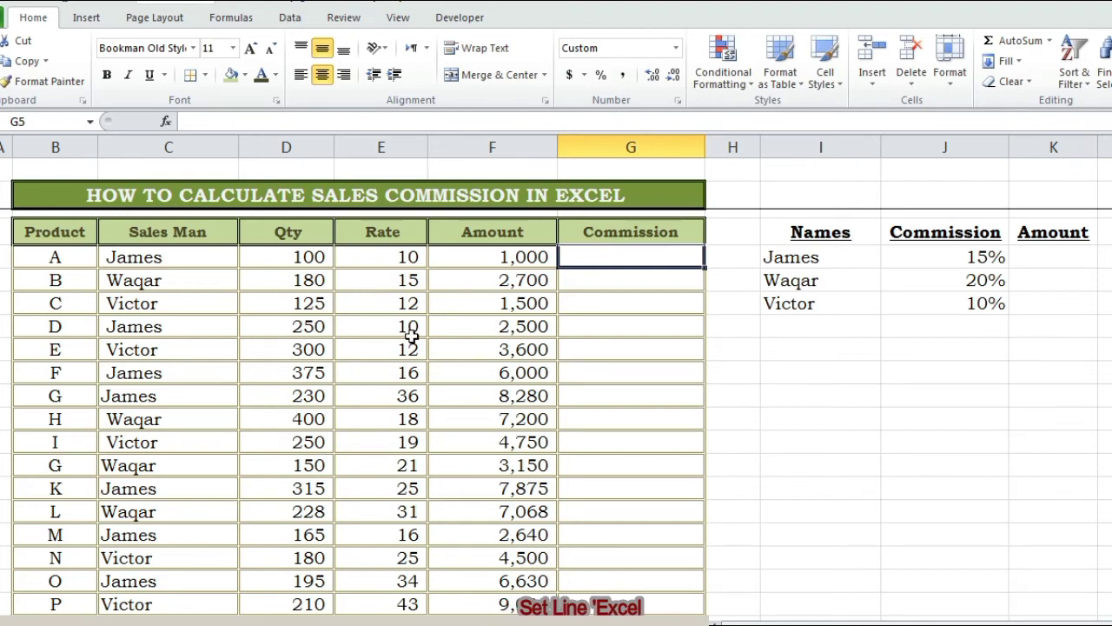
text(=if)
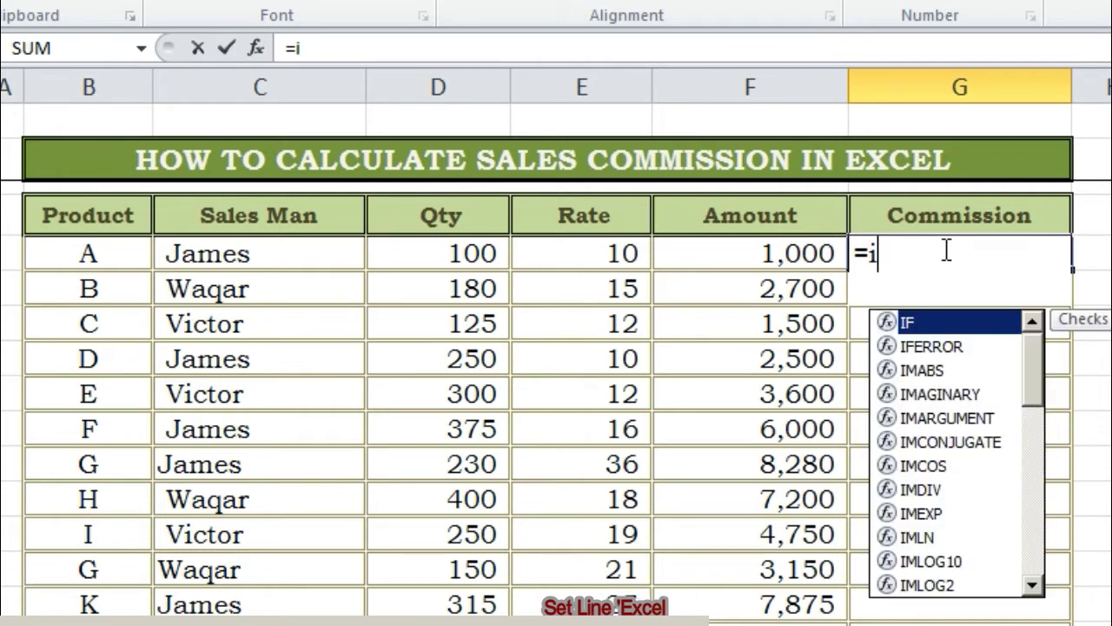
key(Tab)
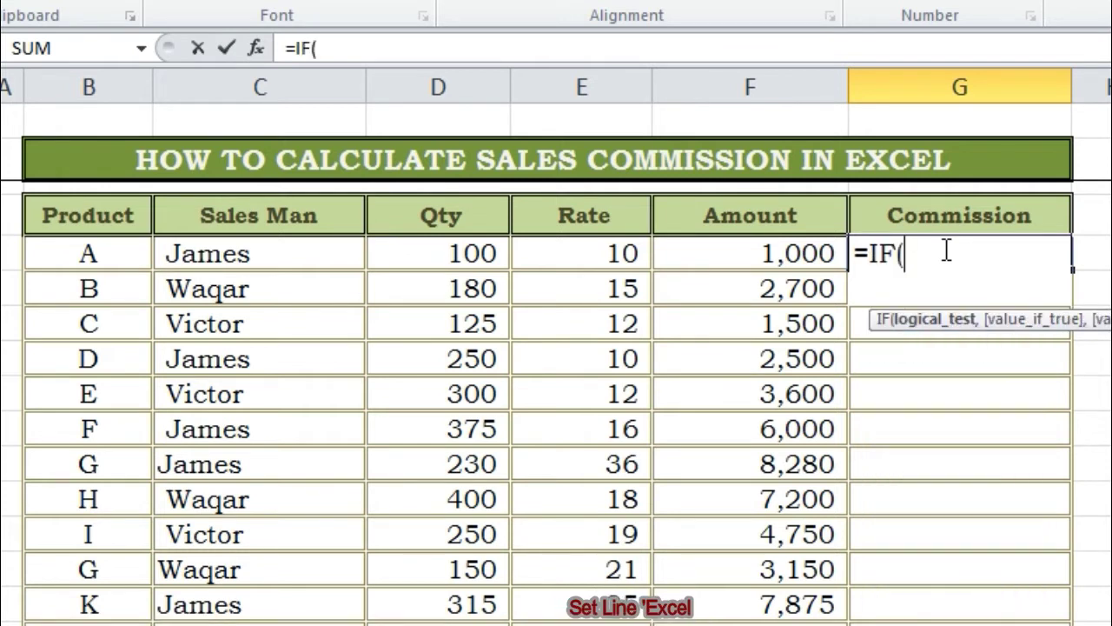
click(258, 253)
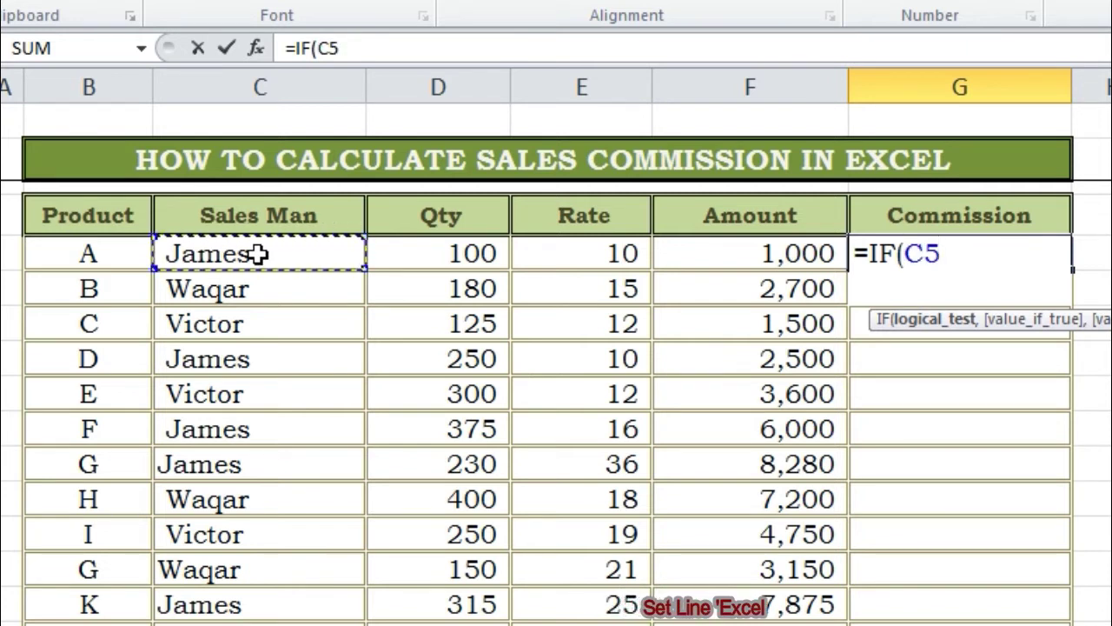
text(=)
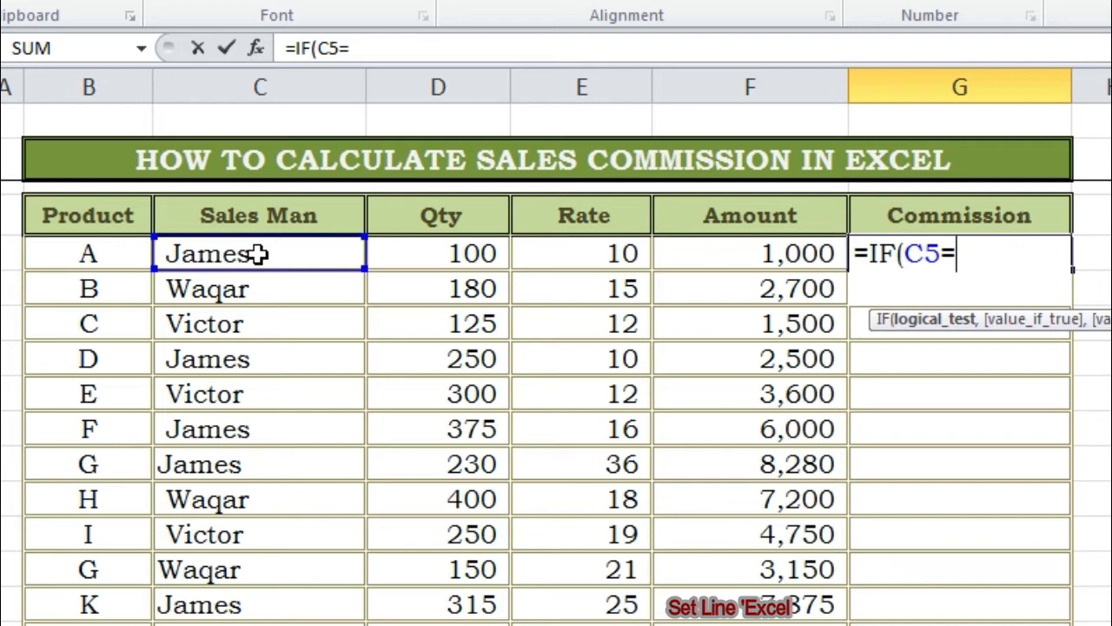
text("james)
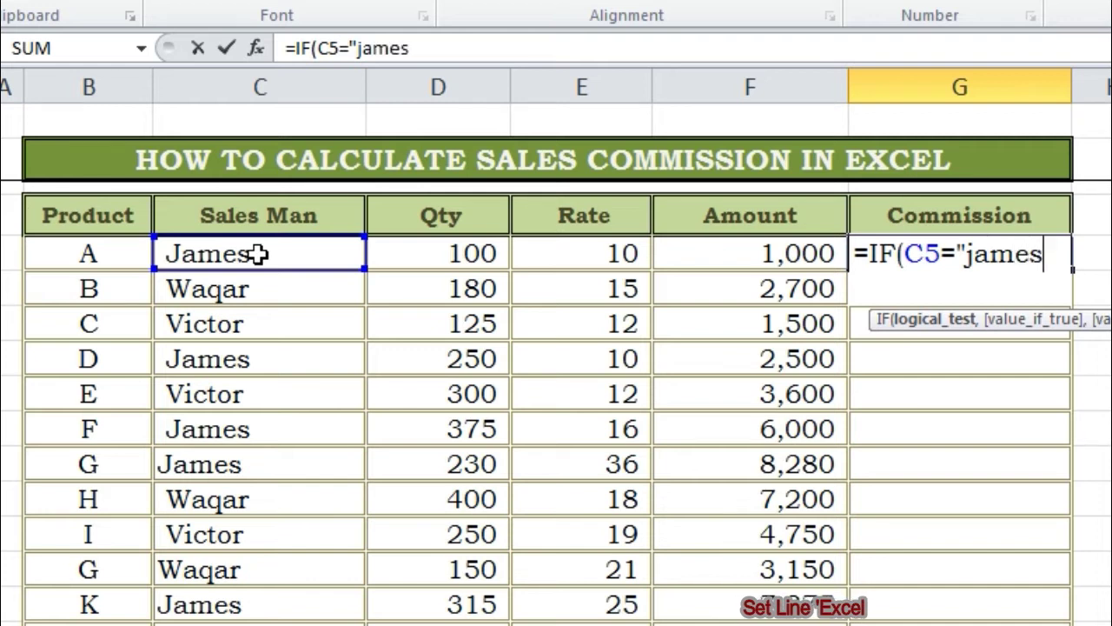
text(")
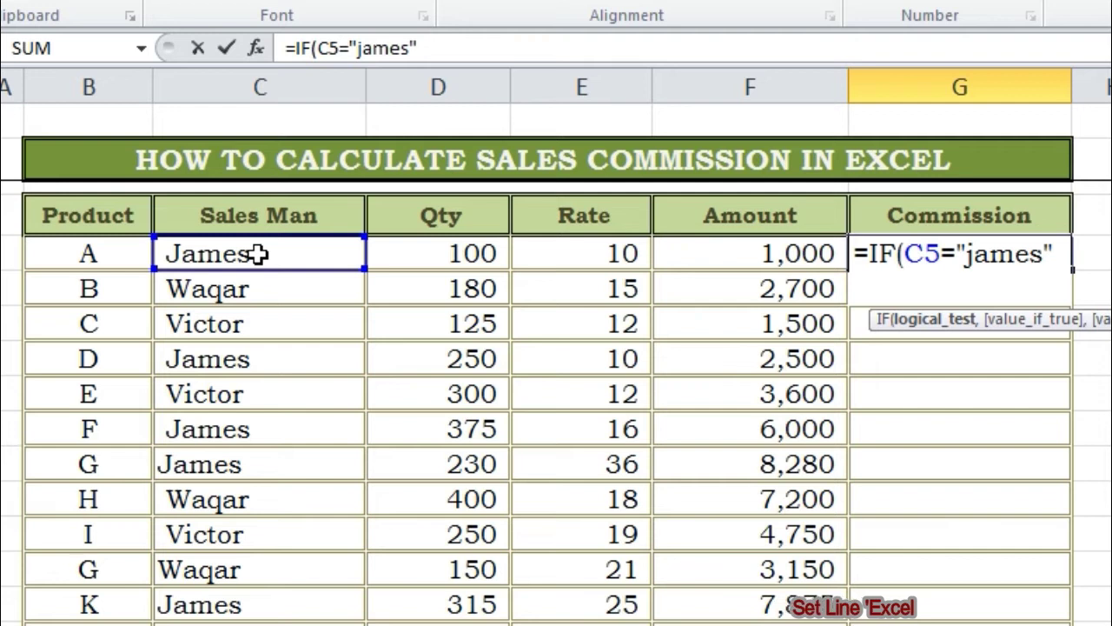
text(,)
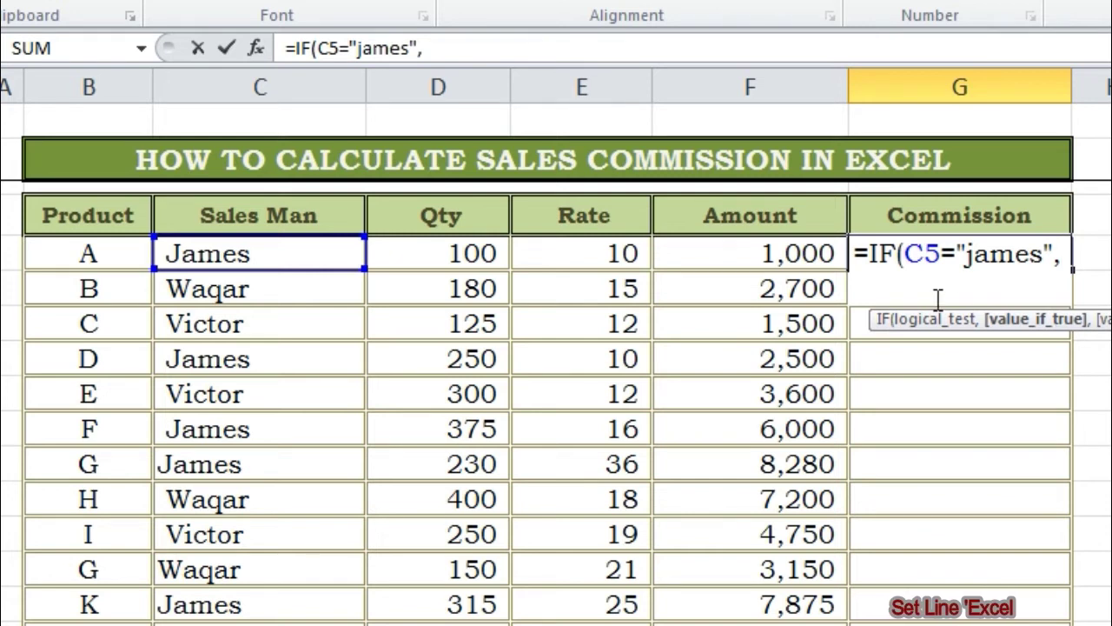
- Complete the G5 formula with 15%*F5 as the true result and an empty string "" as the false result
text(15)
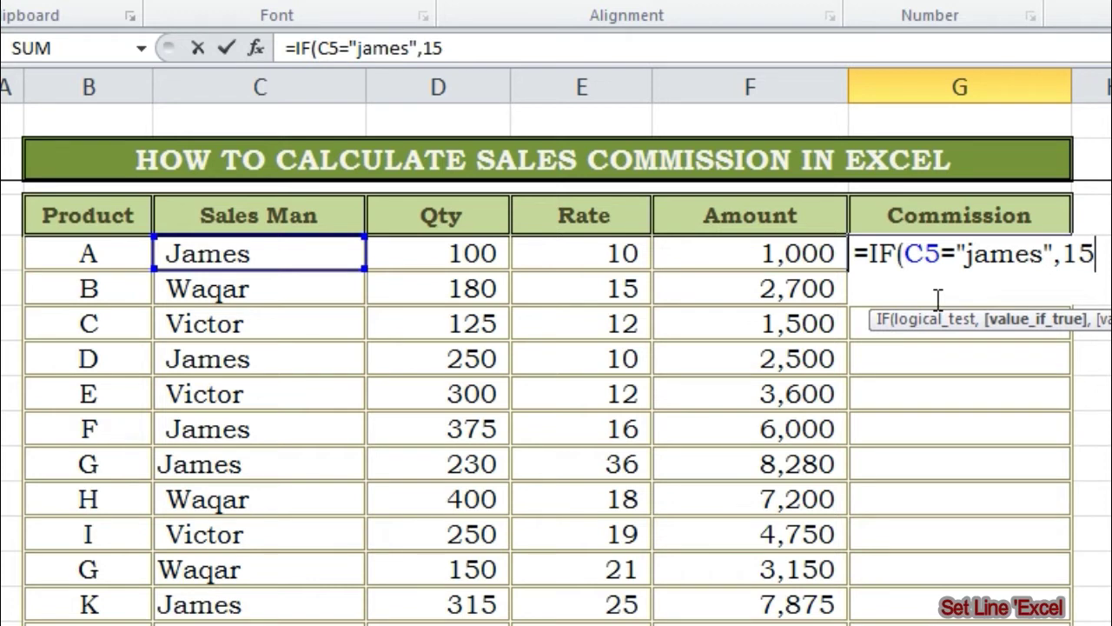
text(%*)
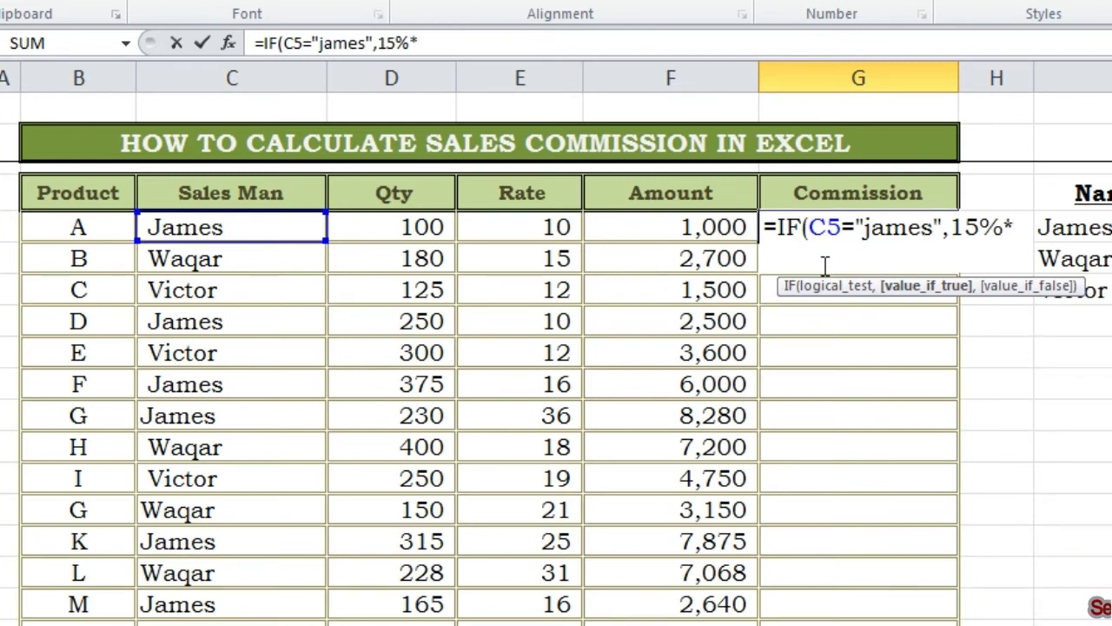
click(720, 227)
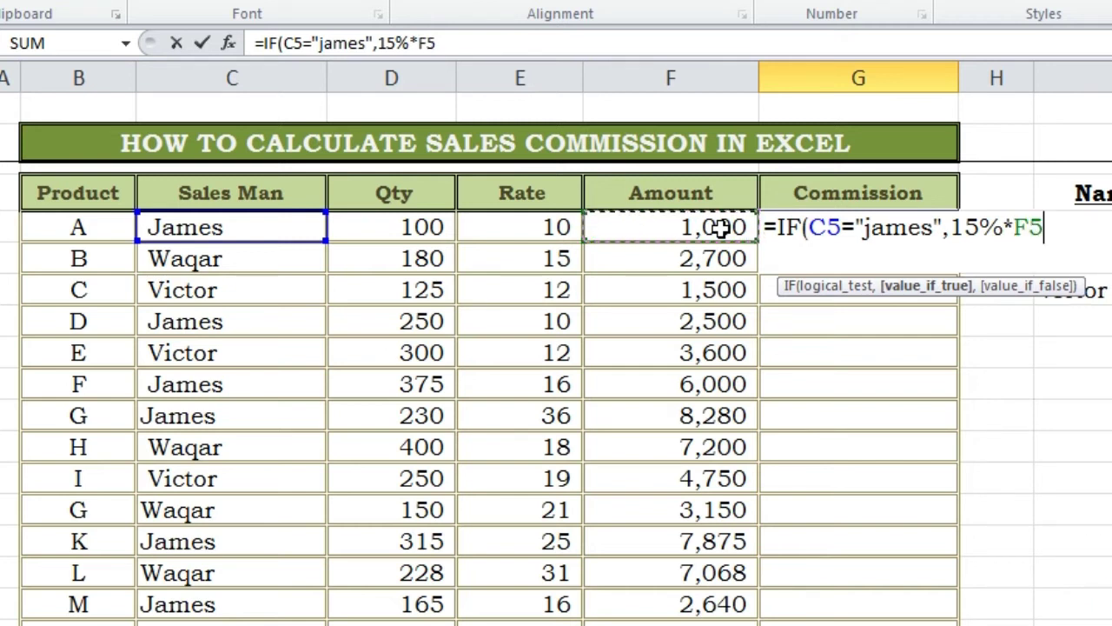
text(,)
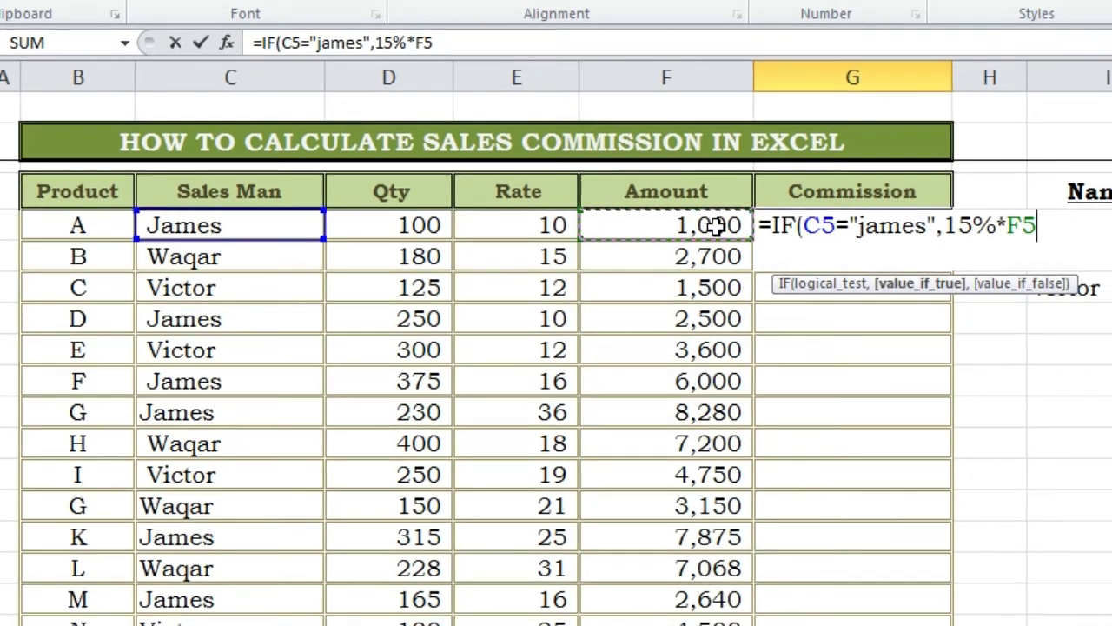
text(,)
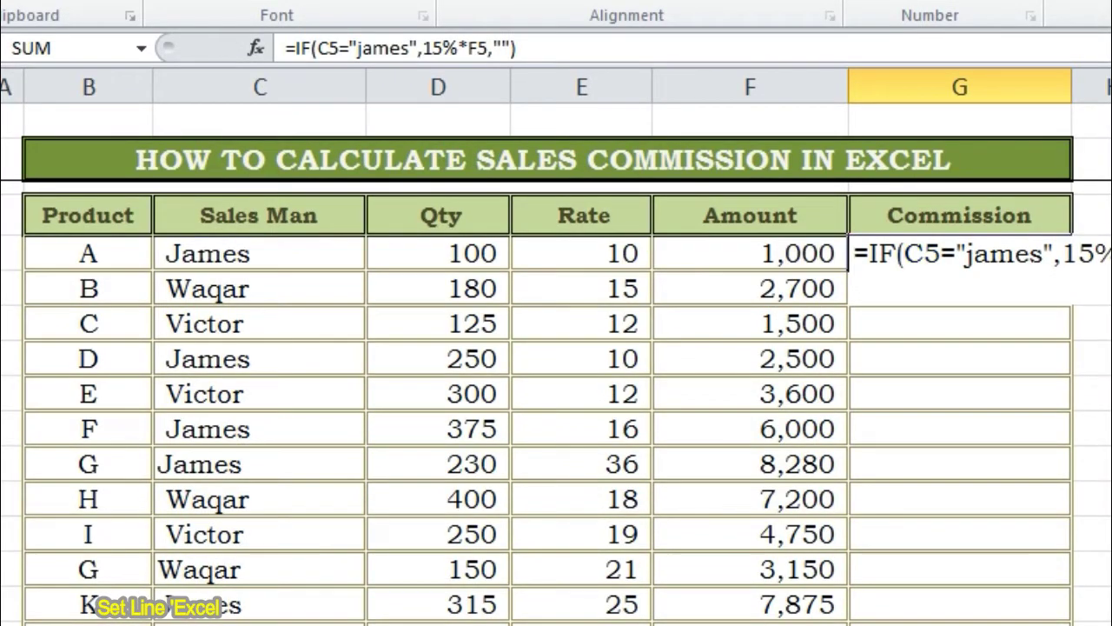
key(Return)
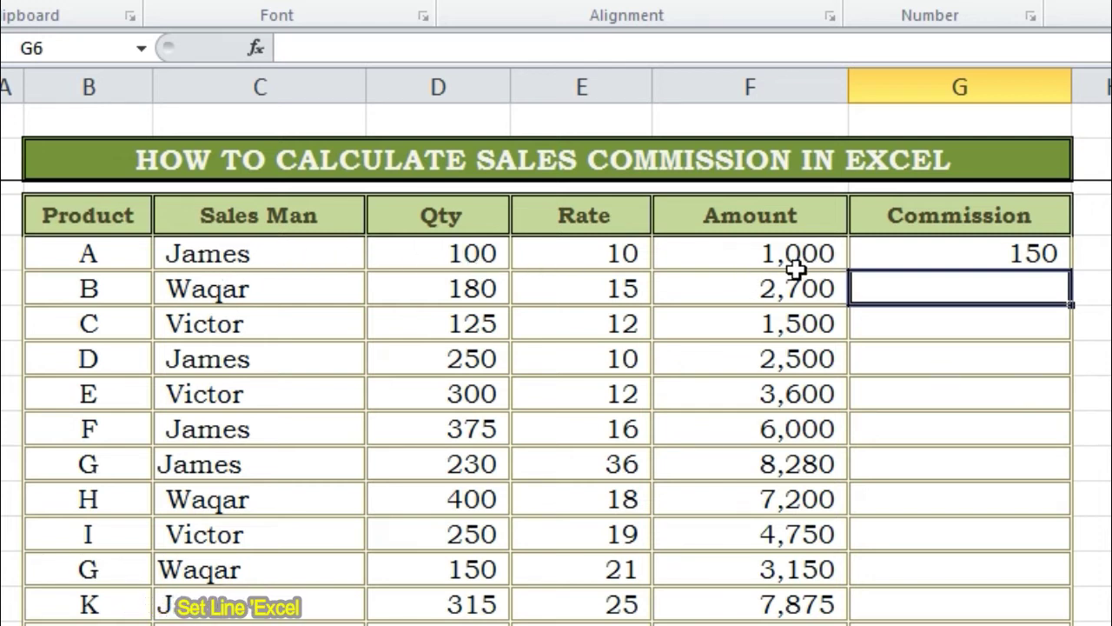
- Fill the G5 commission formula down the Commission column for all product rows
click(1044, 252)
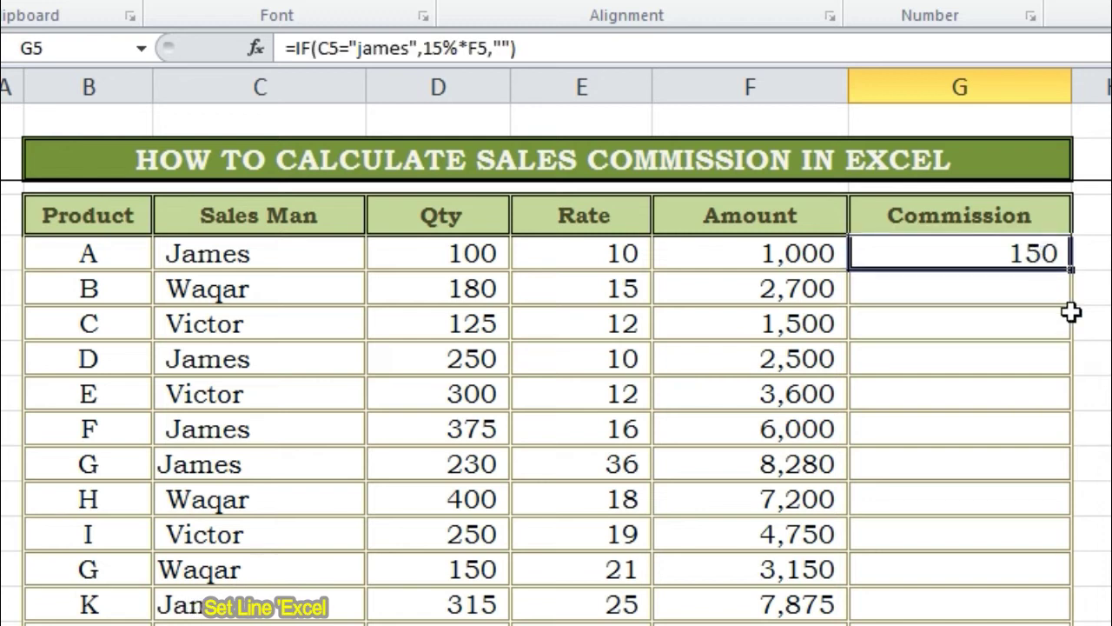
drag(1069, 273, 1069, 624)
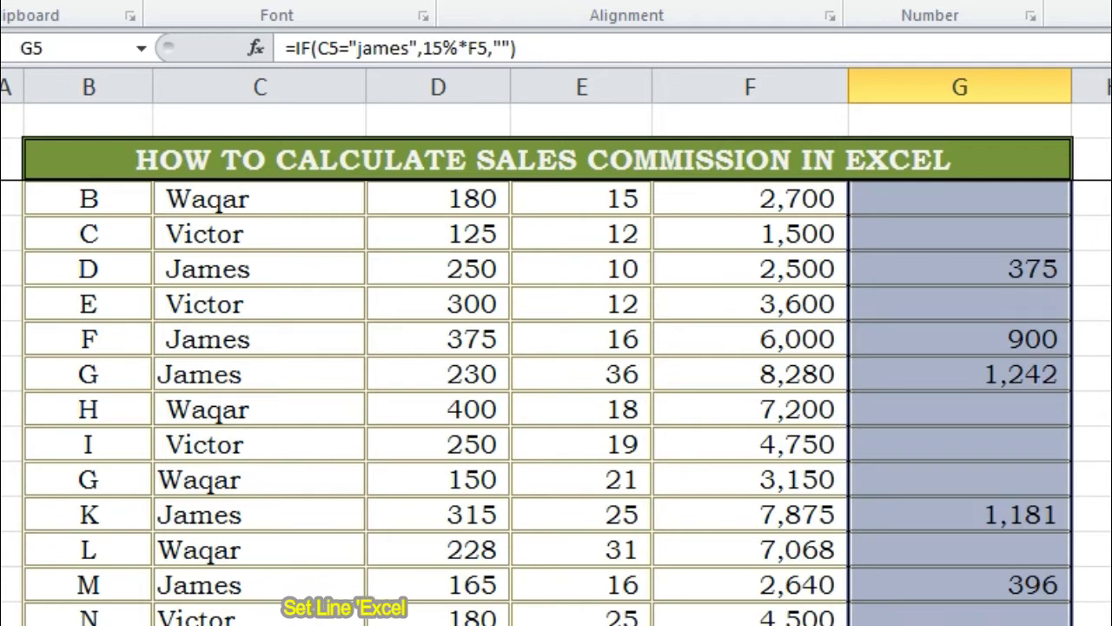
scroll(556, 403, up, 1)
click(1105, 361)
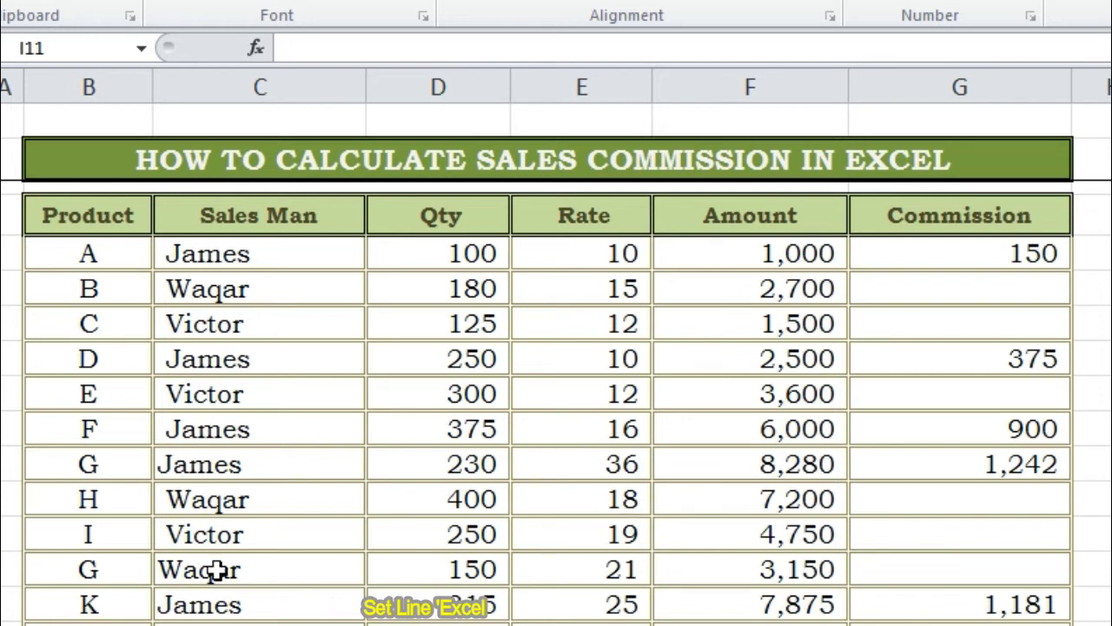
- Examine the blank Commission cells of the other salesmen and the names in the commission rate table
drag(1044, 269, 1027, 317)
click(1027, 291)
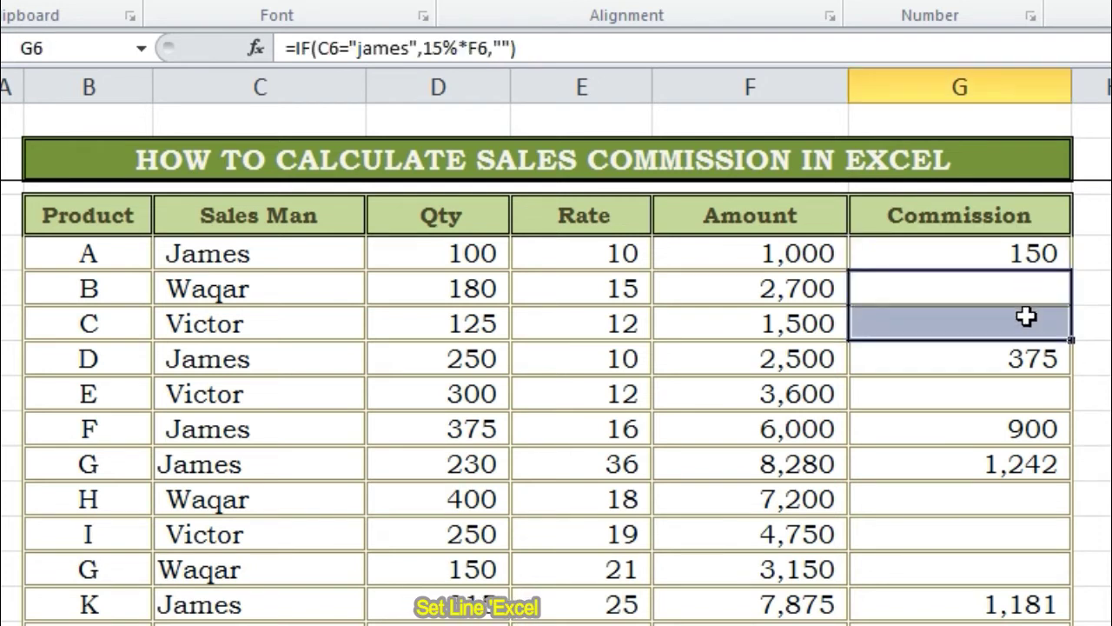
drag(1031, 496, 1059, 558)
click(1105, 618)
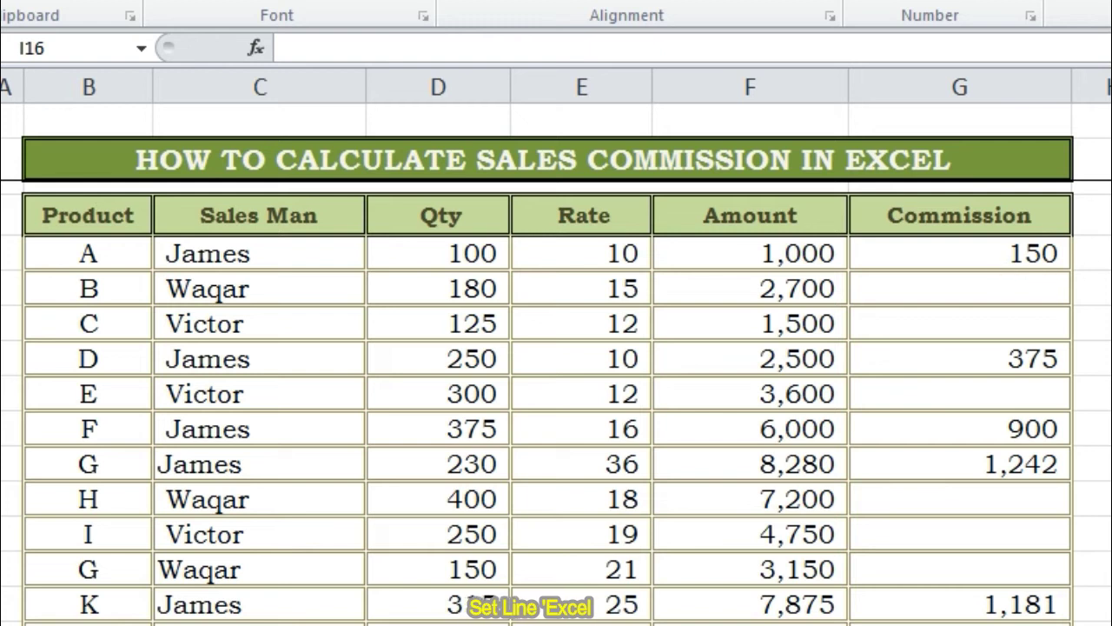
click(1106, 253)
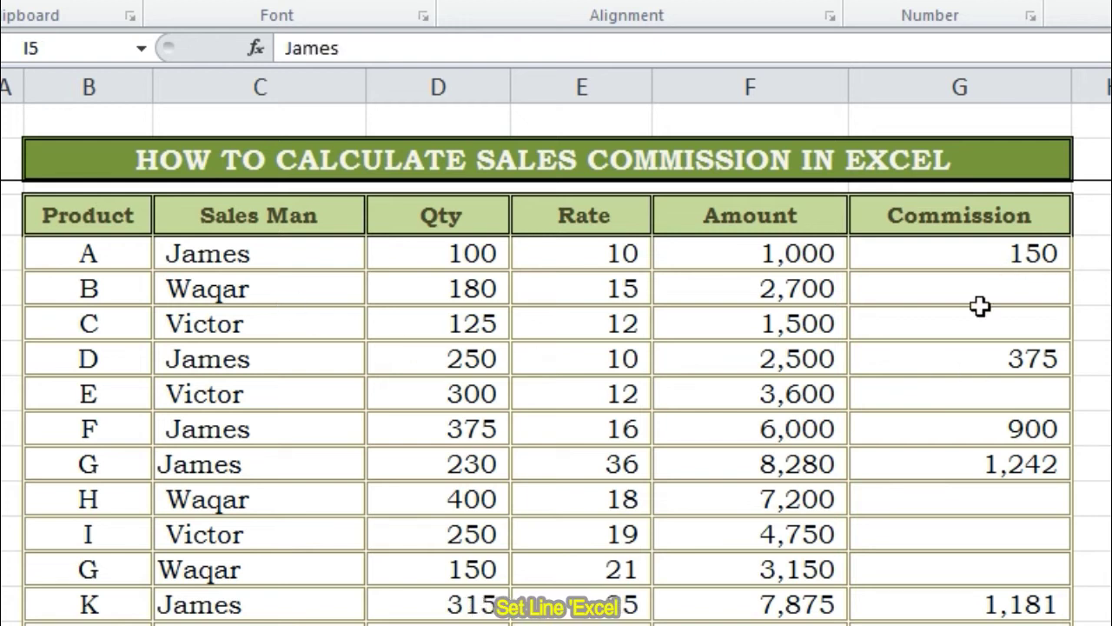
key(Down)
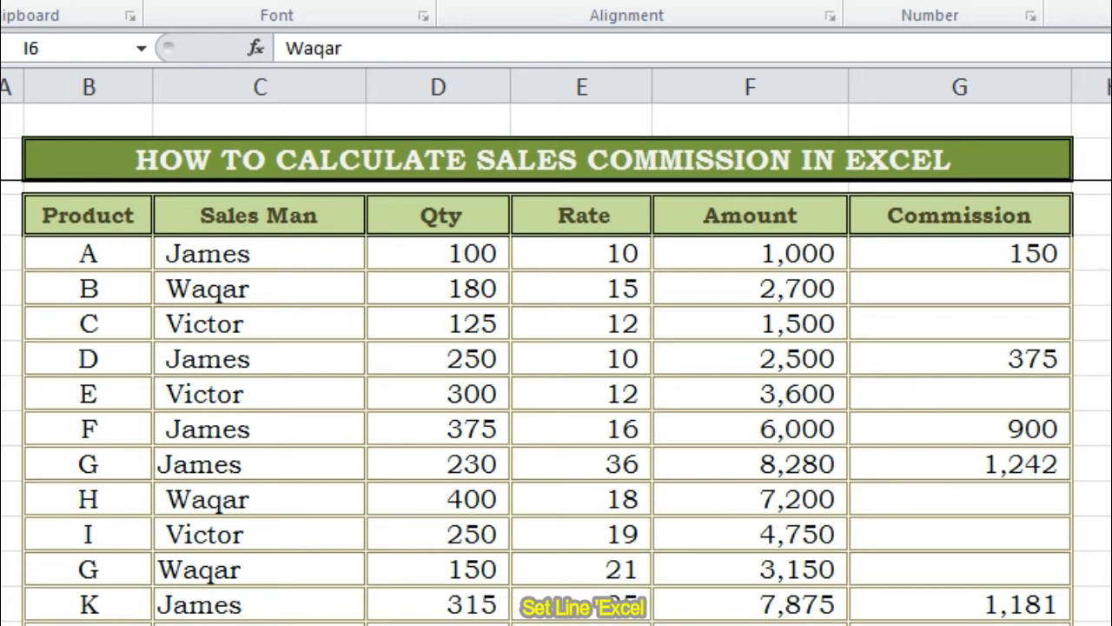
key(Down)
key(Down)
key(Down)
- Copy the IF condition with its 15%*F5 result in the G5 formula and append it after the "" argument
click(968, 253)
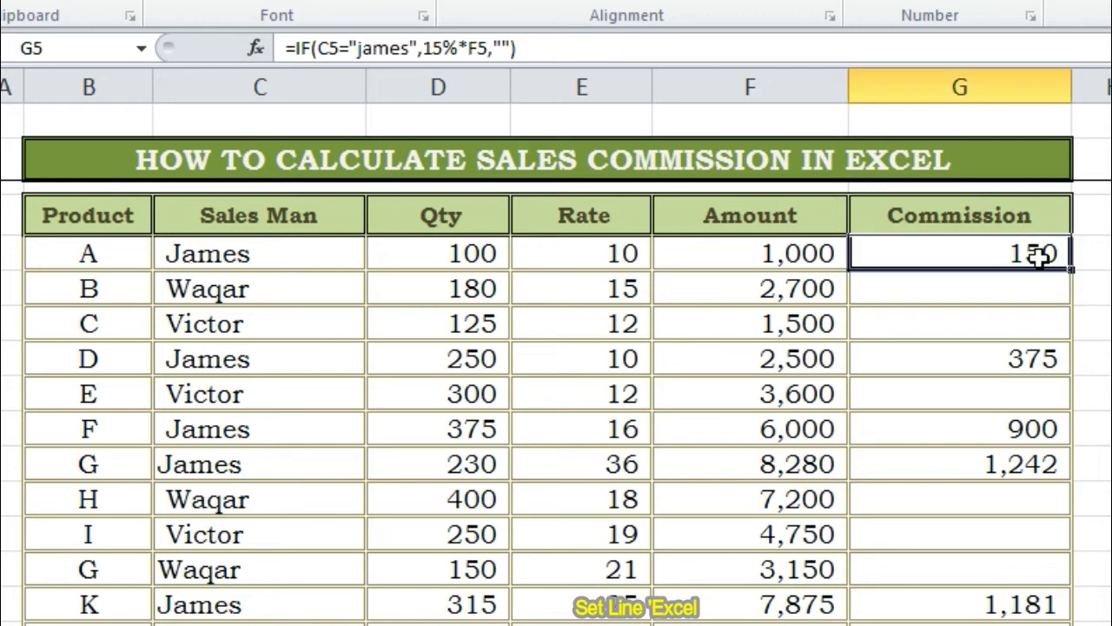
click(491, 50)
drag(491, 50, 300, 35)
key(ctrl+c)
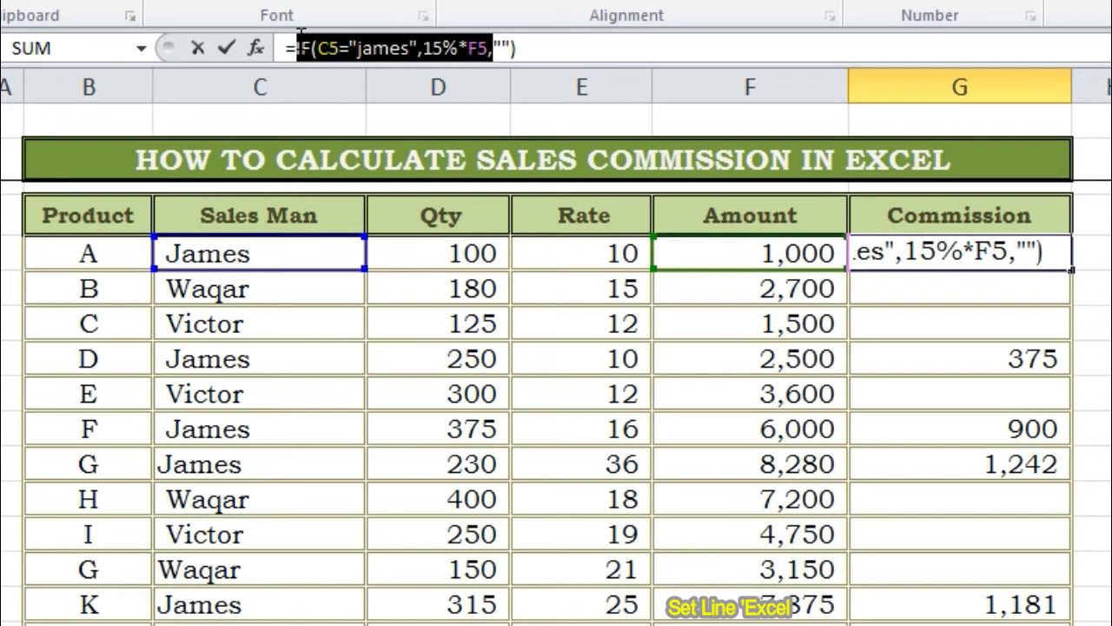
click(533, 47)
key(BackSpace)
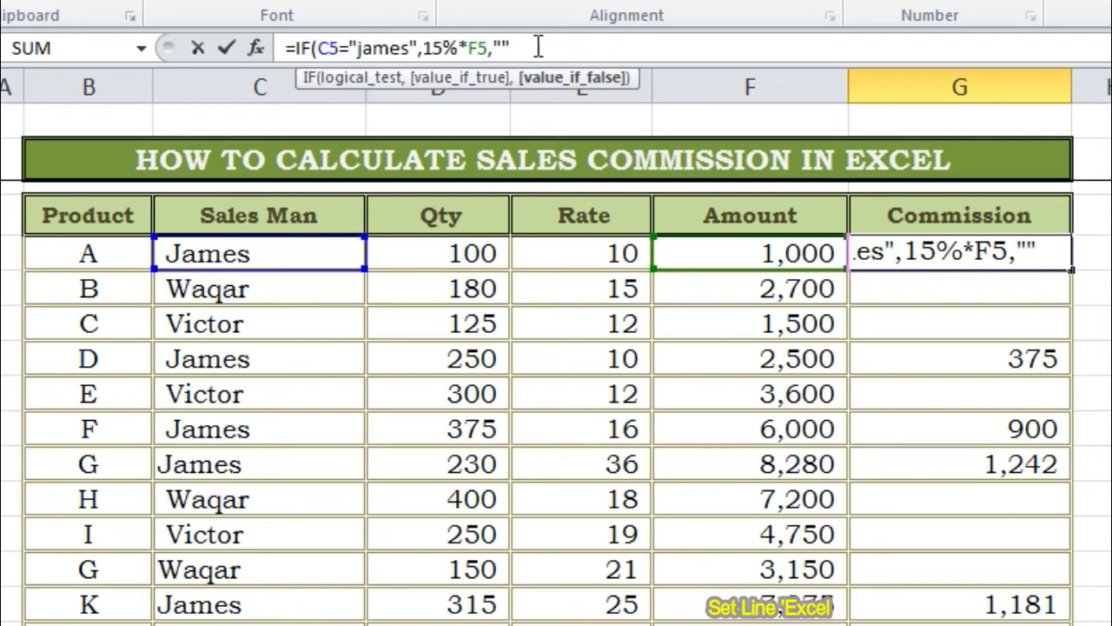
text(,)
key(ctrl+v)
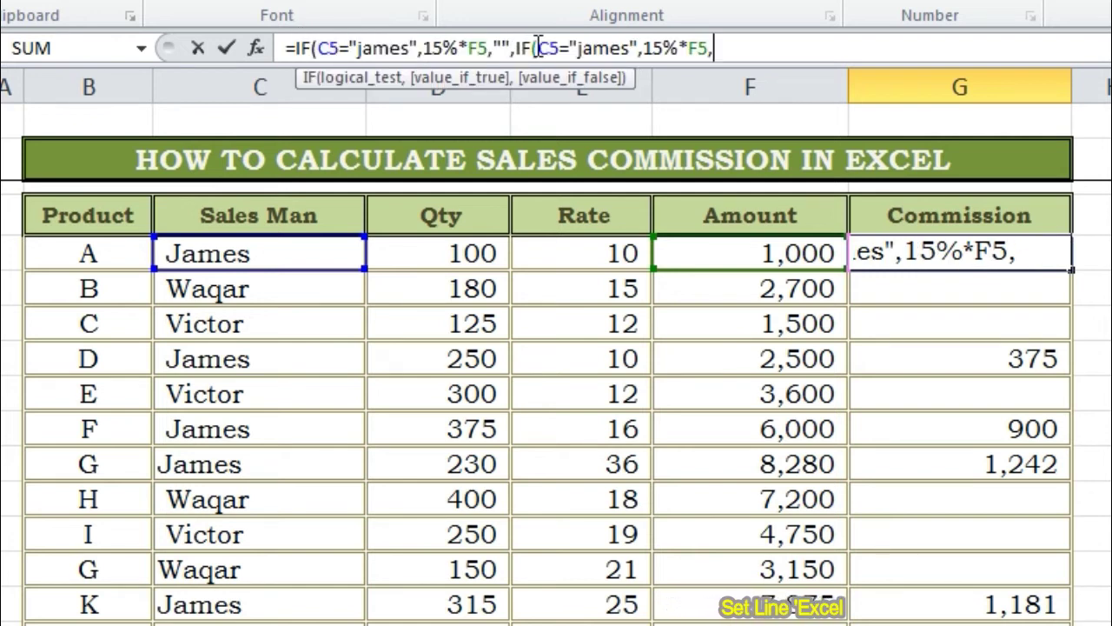
- Replace the name in the second IF condition of the G5 formula with that of the 20% salesman
click(628, 49)
key(BackSpace)
key(BackSpace)
key(BackSpace)
key(BackSpace)
key(BackSpace)
text(Wa)
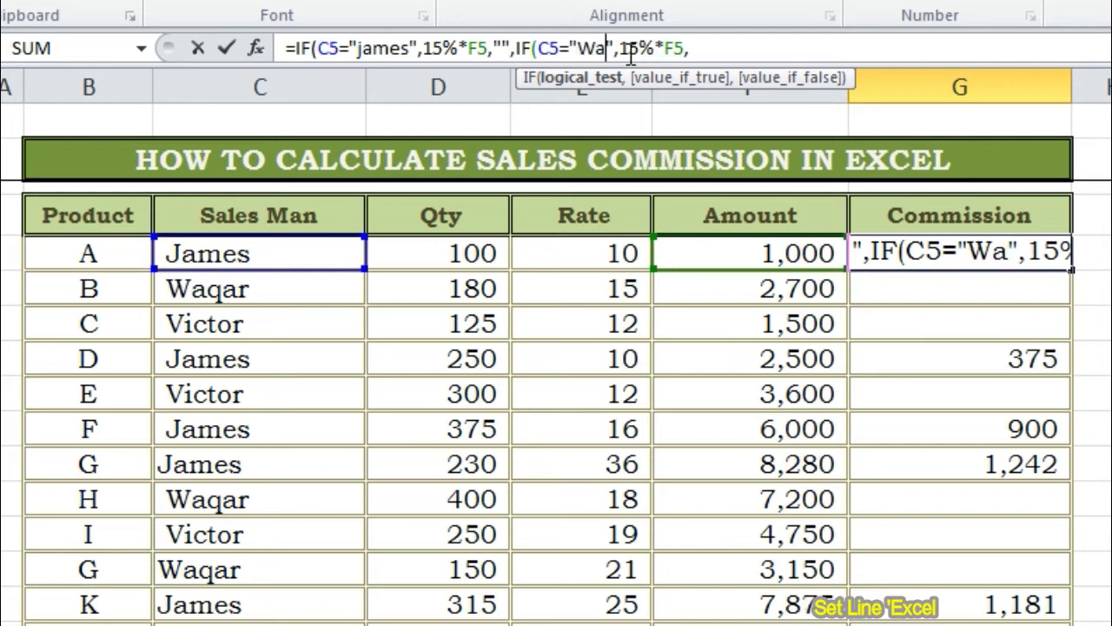
text(qar)
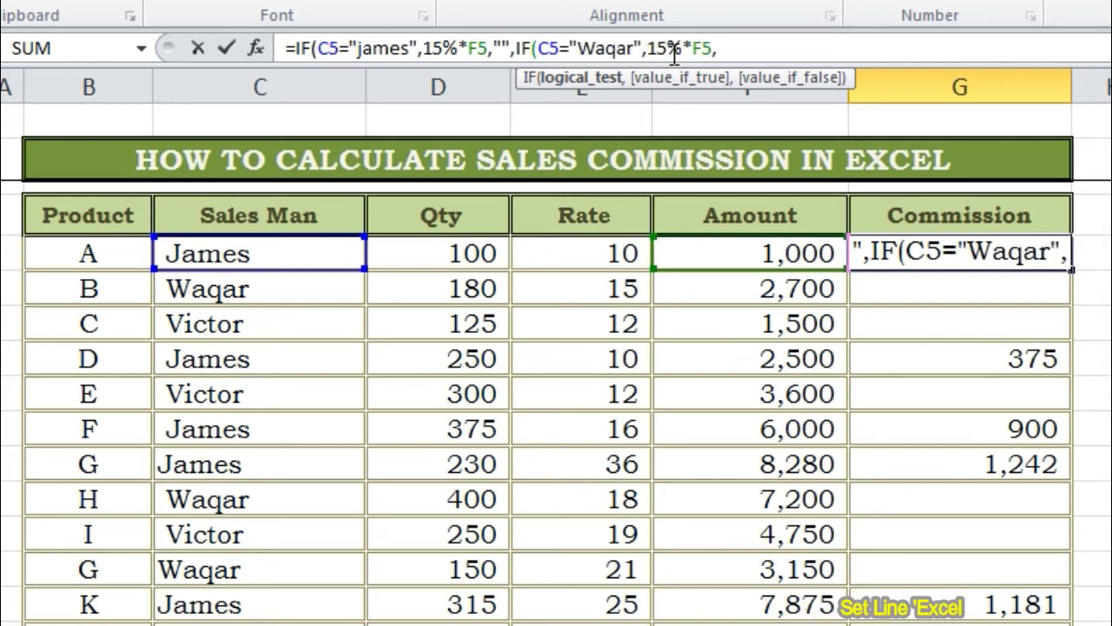
- Set the commission rate in the second IF condition of the G5 formula to 20%
click(673, 52)
key(BackSpace)
key(BackSpace)
text(20)
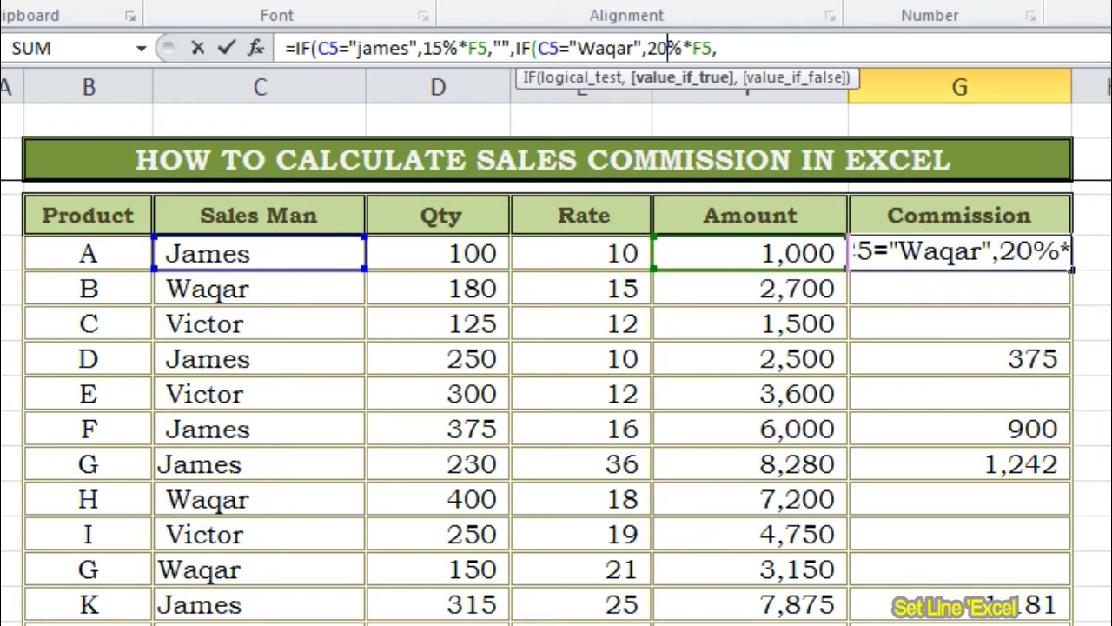
- Append a third copy of the IF condition to the G5 formula, testing for the name of the 10% salesman
click(736, 51)
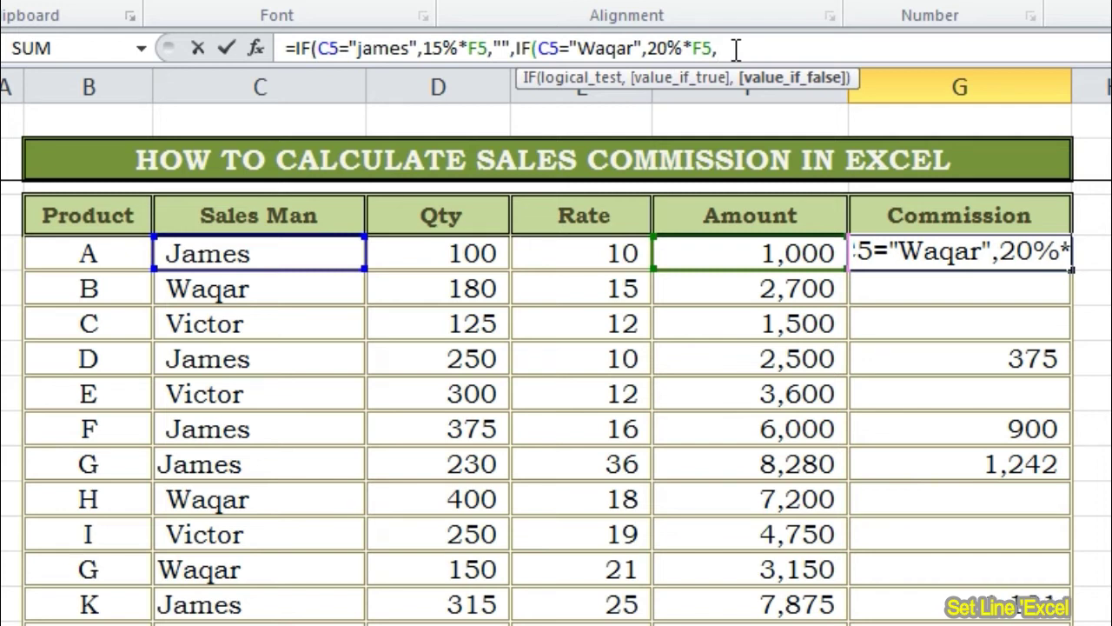
key(ctrl+v)
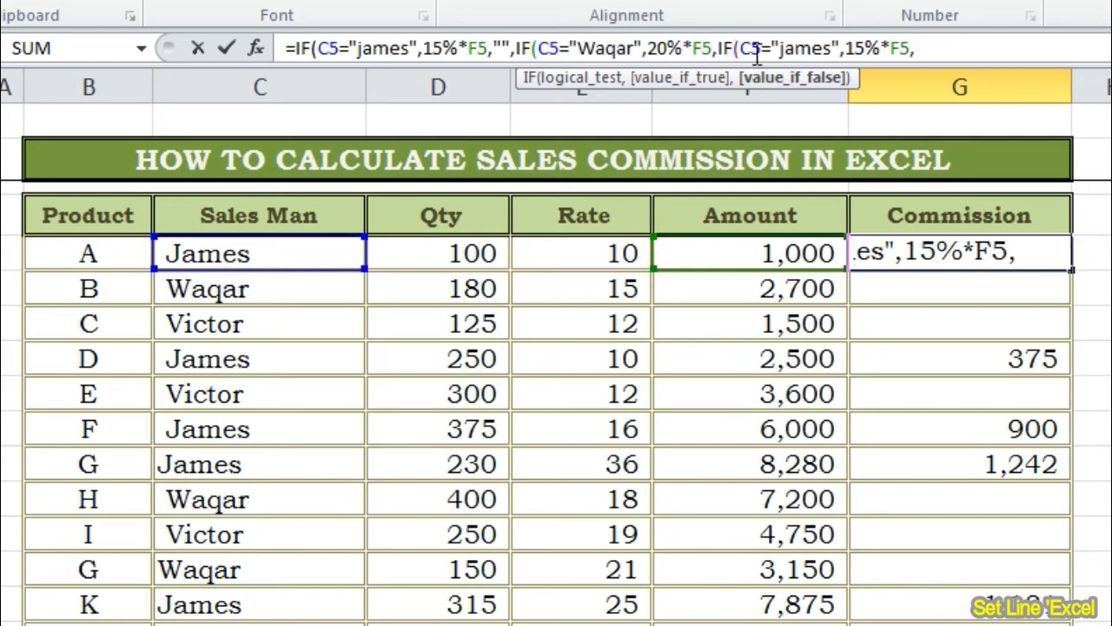
click(834, 50)
key(BackSpace)
key(BackSpace)
key(BackSpace)
key(BackSpace)
key(BackSpace)
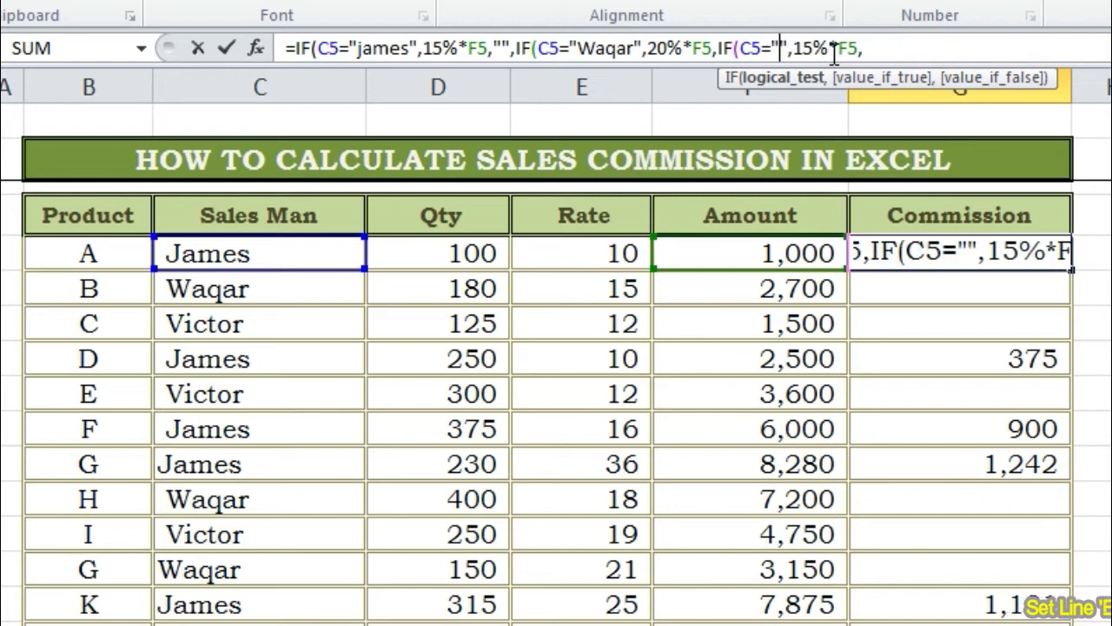
text(Victor)
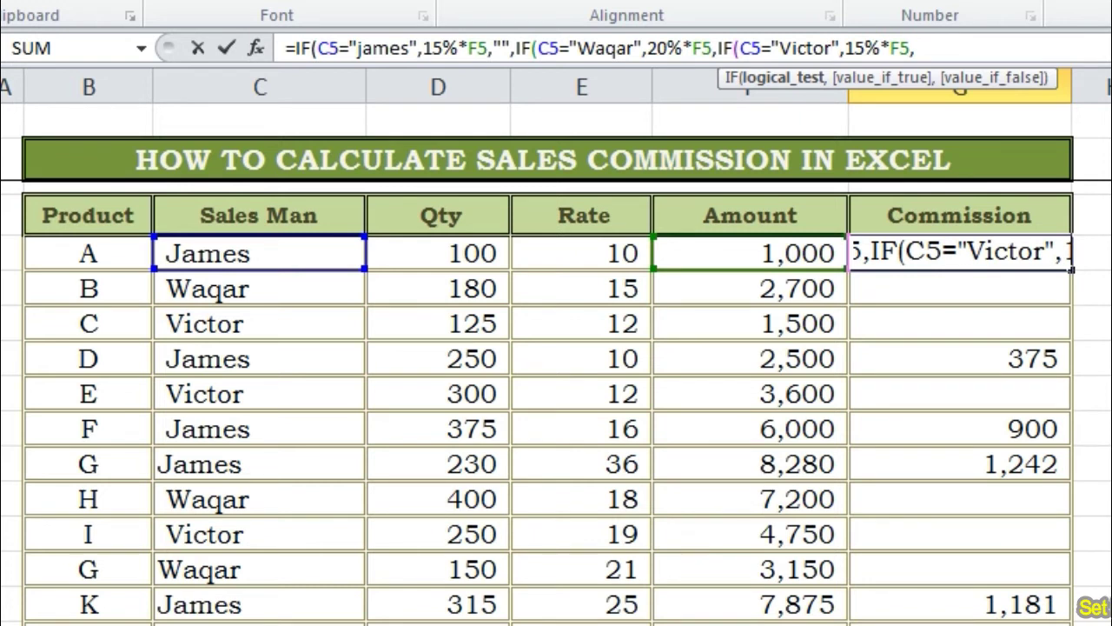
- Set the commission rate in the third IF condition of the G5 formula to 10%
click(865, 51)
key(BackSpace)
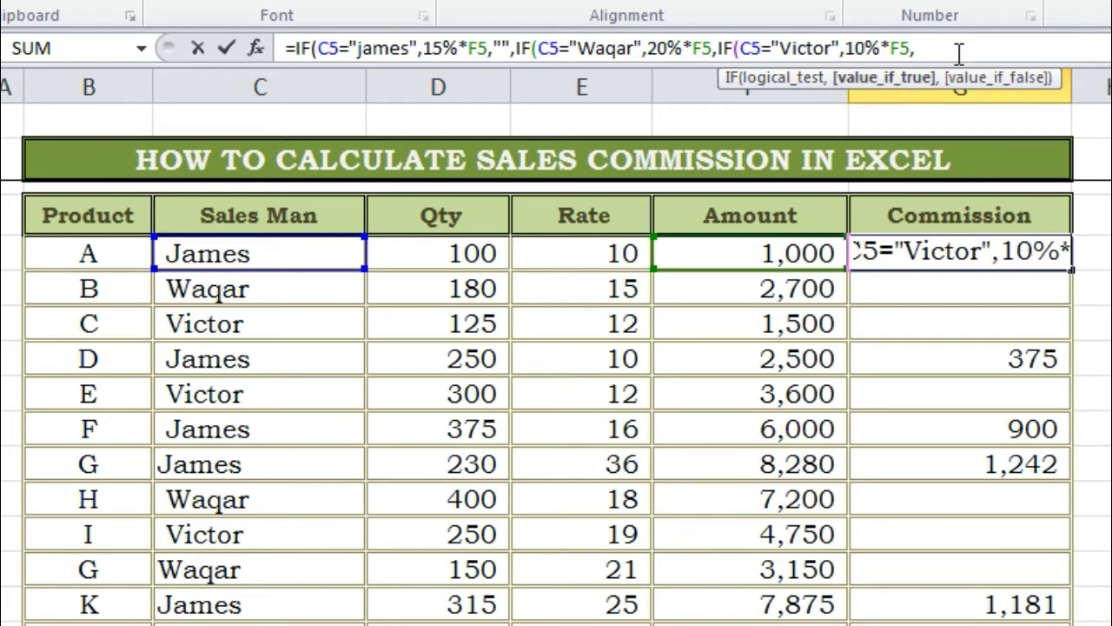
click(960, 54)
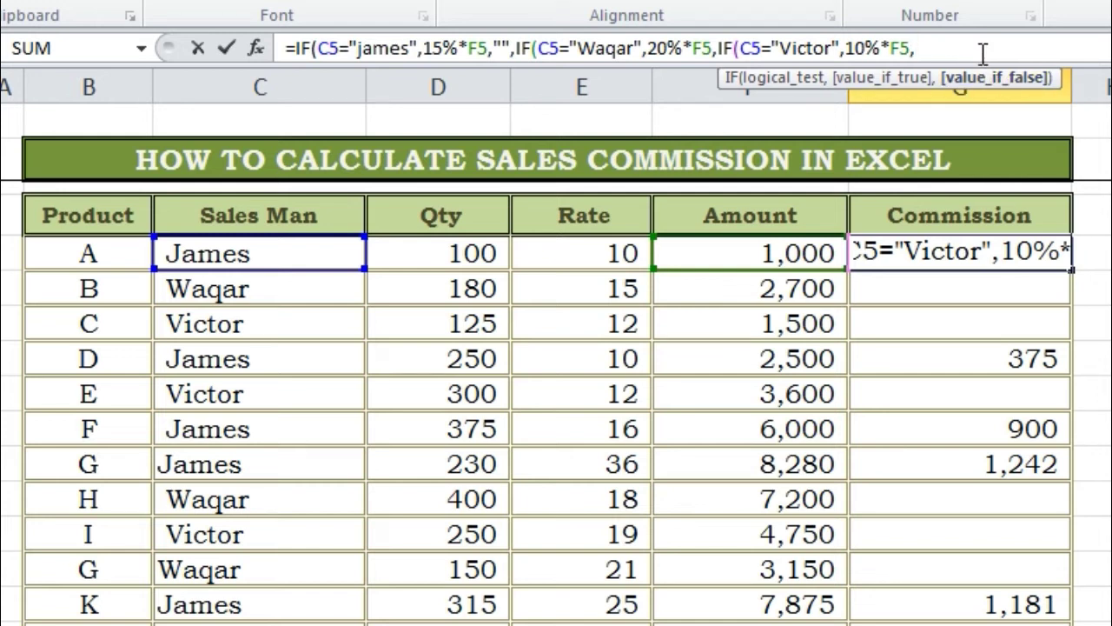
- Complete the nested IF formula in G5 with an empty text as its final false value and all closing parentheses
text(")
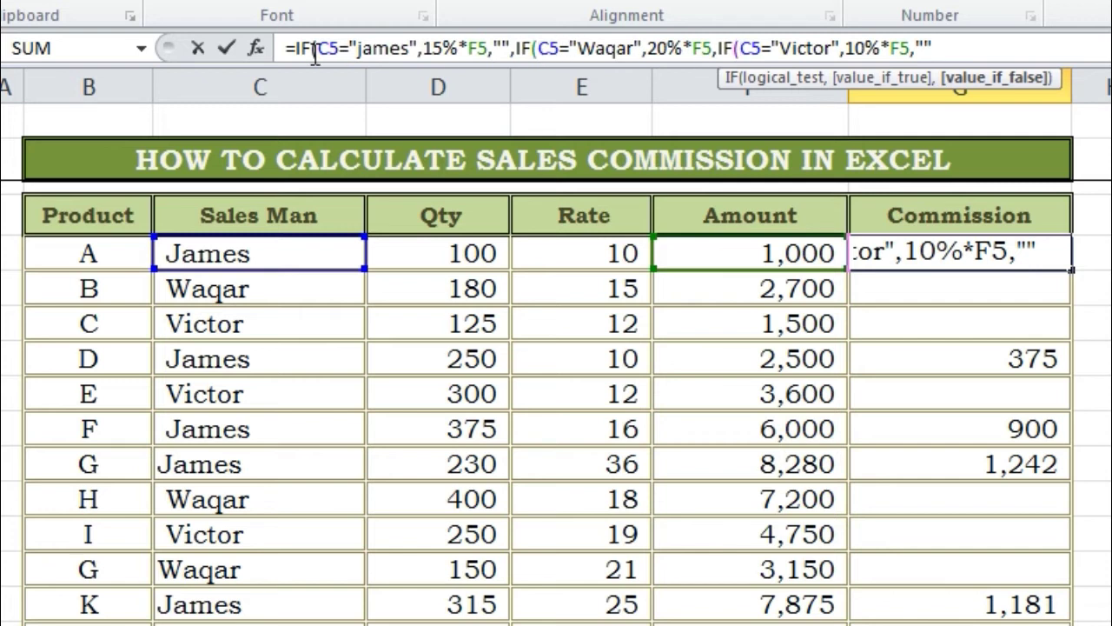
text()))
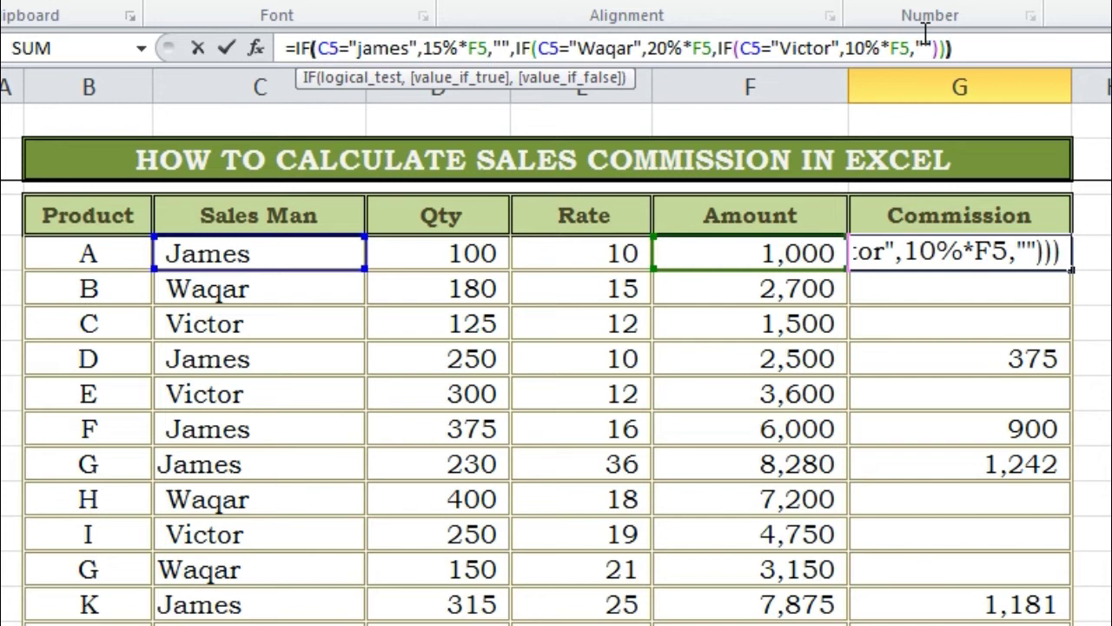
key(Left)
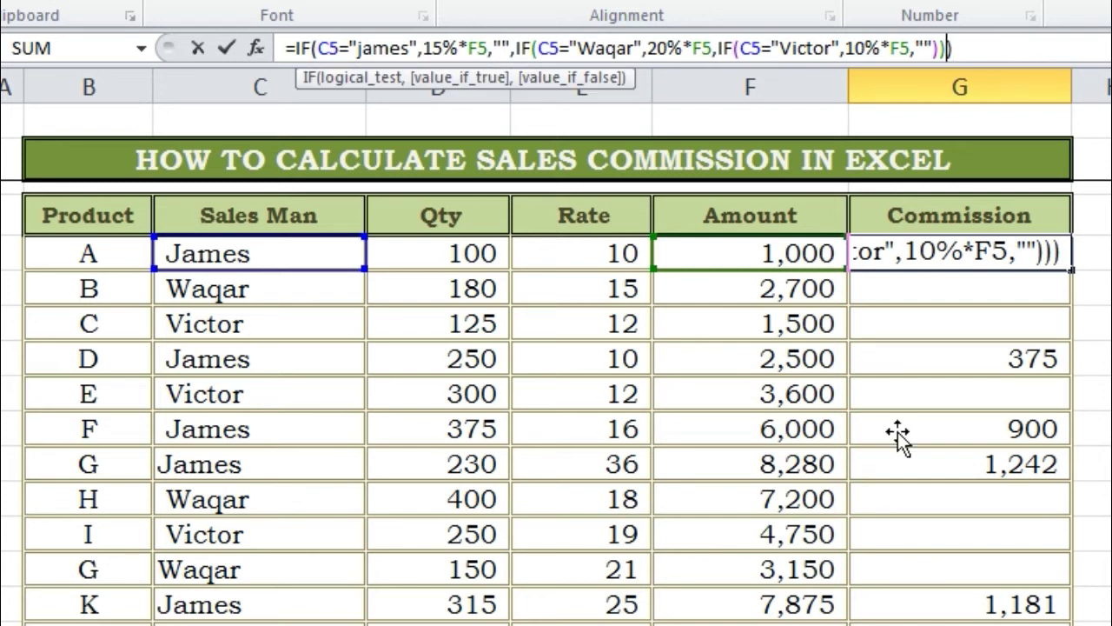
key(Right)
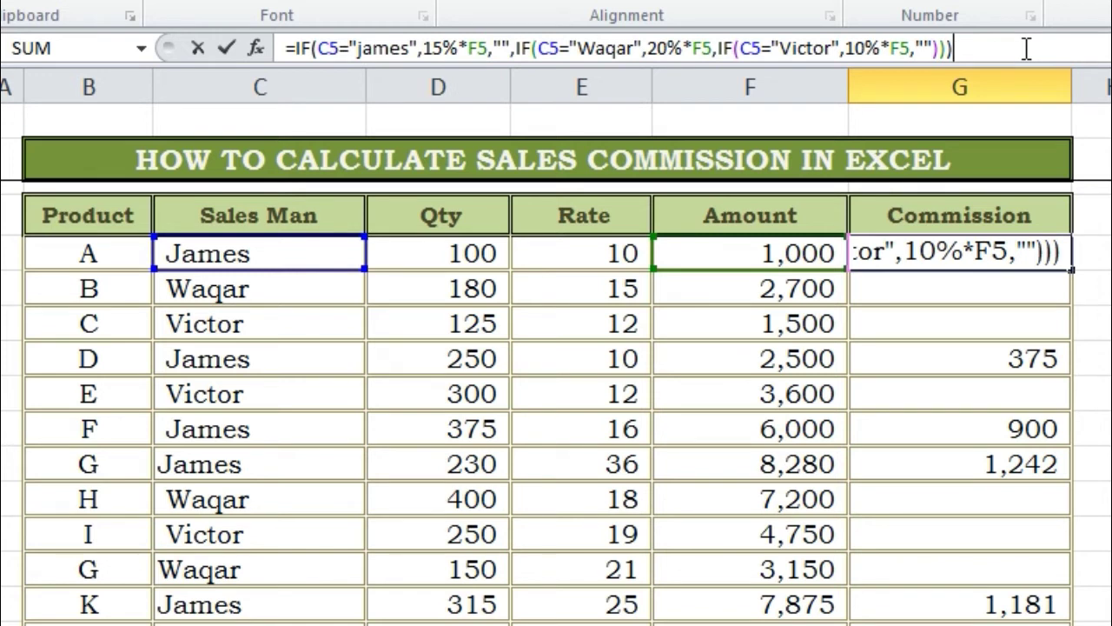
- Remove the empty-text argument after the first 15%*F5 in the G5 formula and enter the formula
click(510, 48)
key(BackSpace)
key(BackSpace)
key(BackSpace)
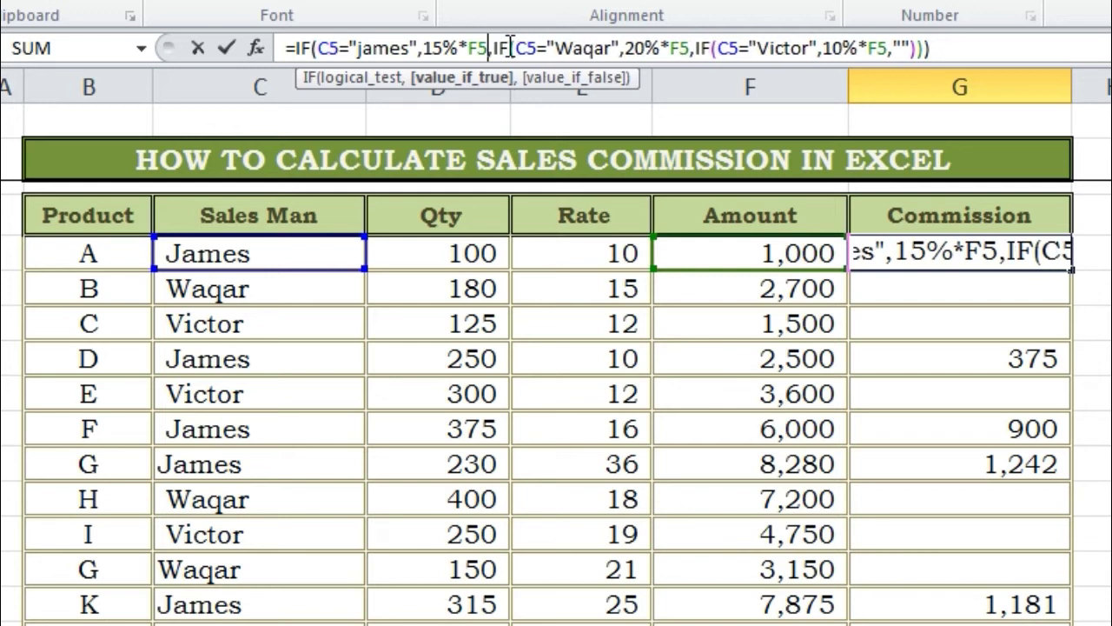
click(939, 50)
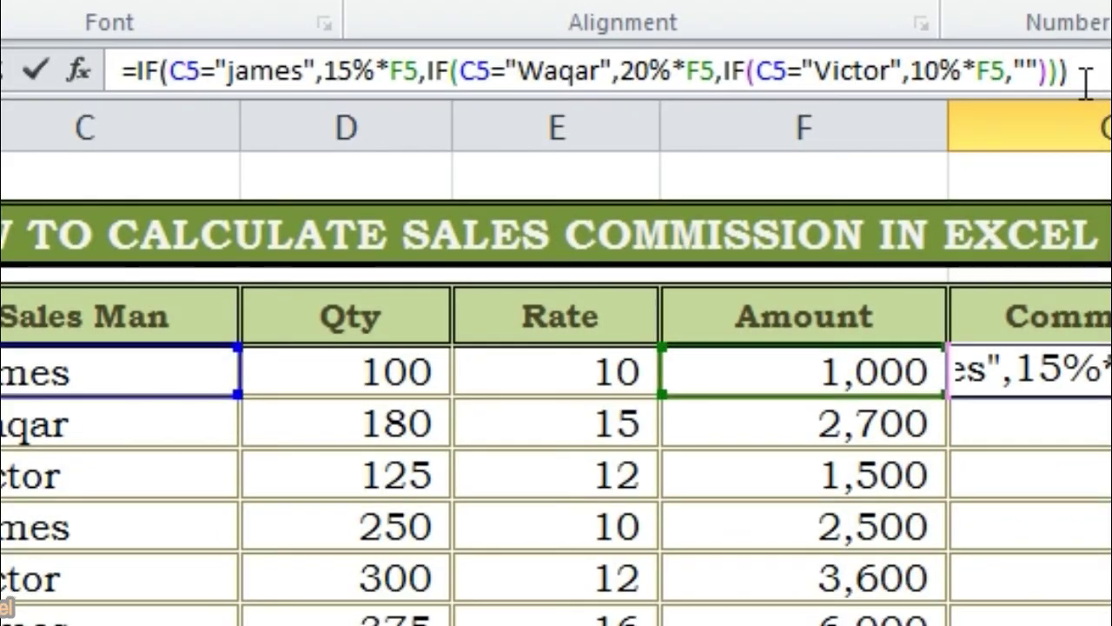
key(ctrl+Return)
- Fill the nested IF formula from G5 down the Commission column and check the formulas in G5, G6 and G7
click(1054, 275)
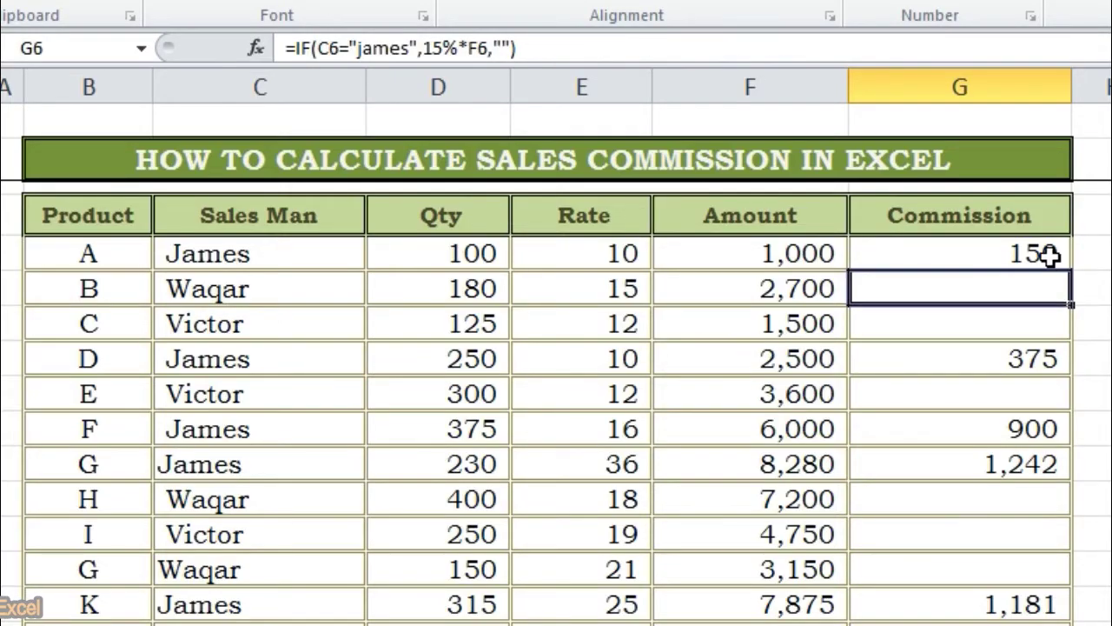
click(1050, 255)
drag(1072, 268, 1056, 620)
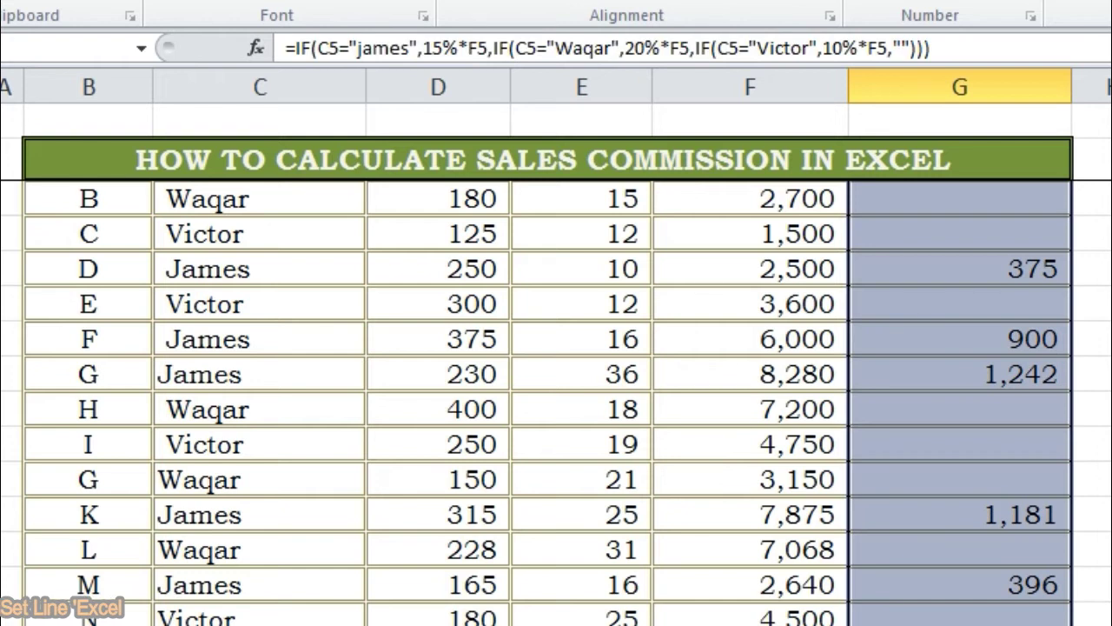
click(1105, 620)
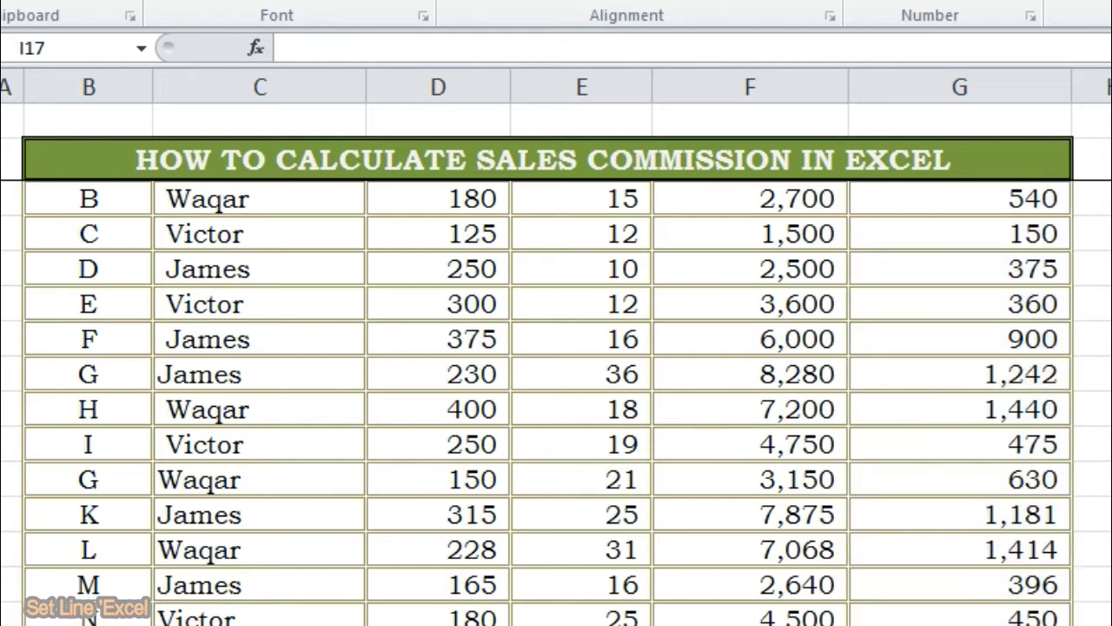
scroll(556, 400, up, 1)
click(1039, 252)
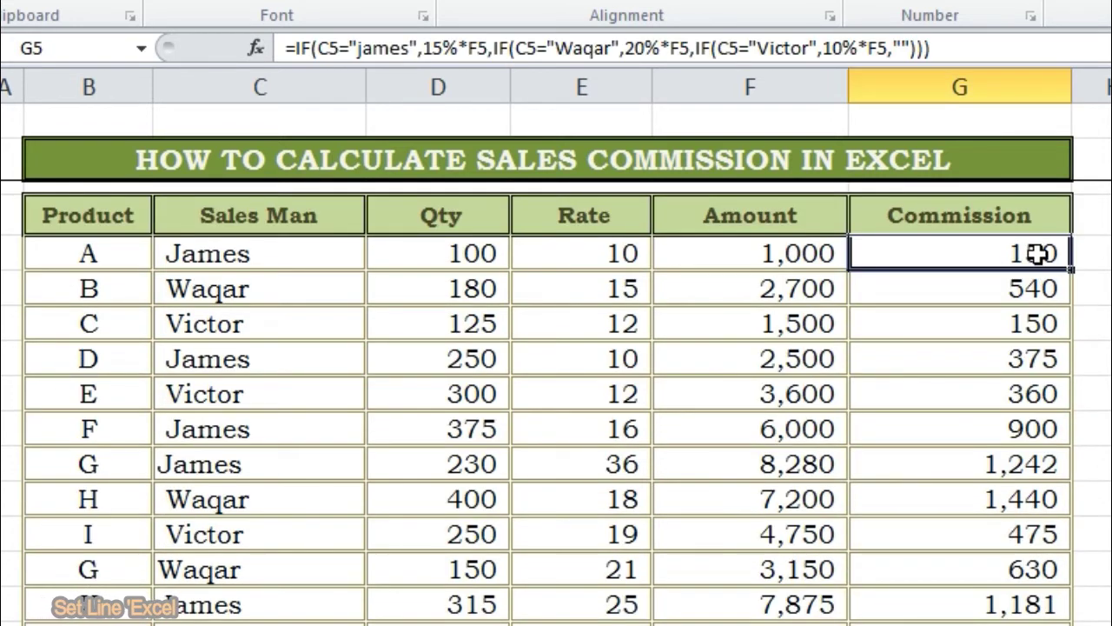
click(1038, 286)
click(1041, 326)
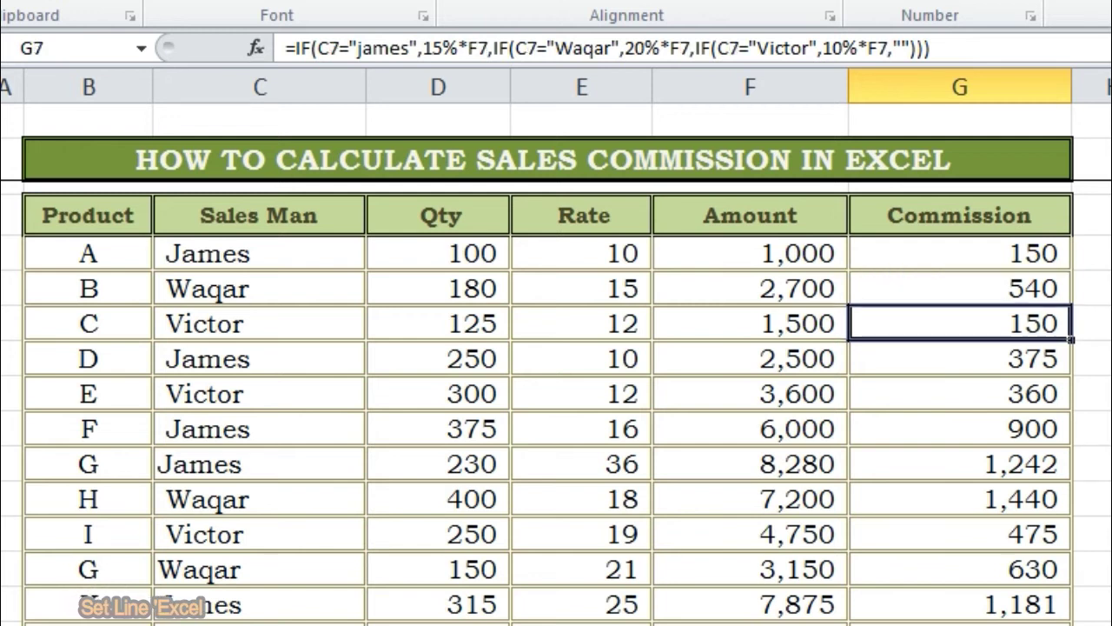
click(1094, 428)
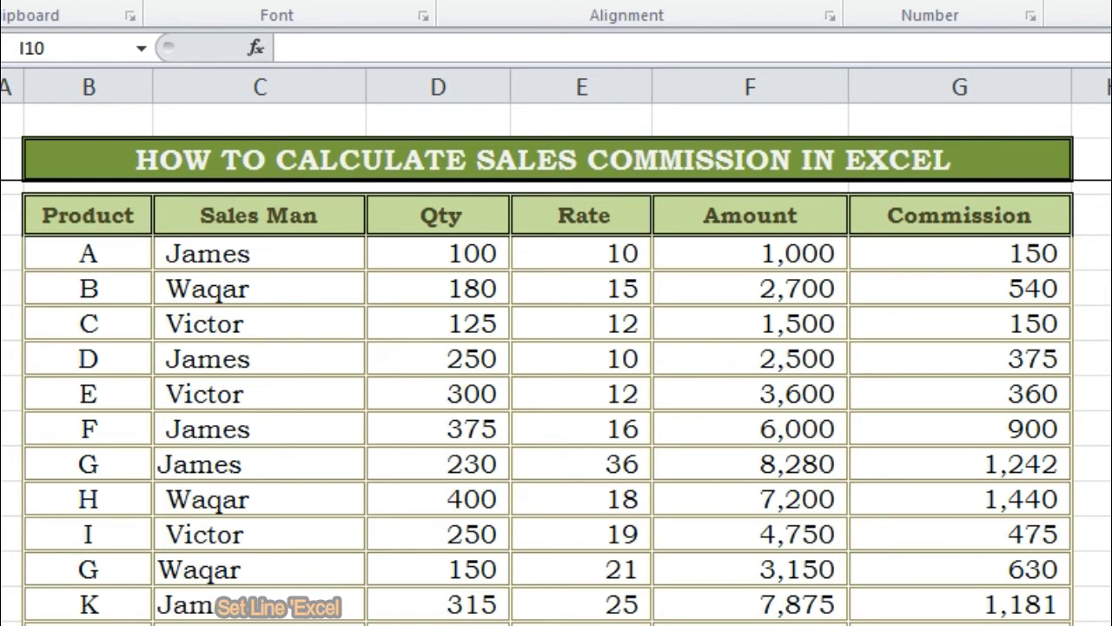
- Total the Commission column in G22 with a sum of G5:G21
scroll(556, 403, down, 2)
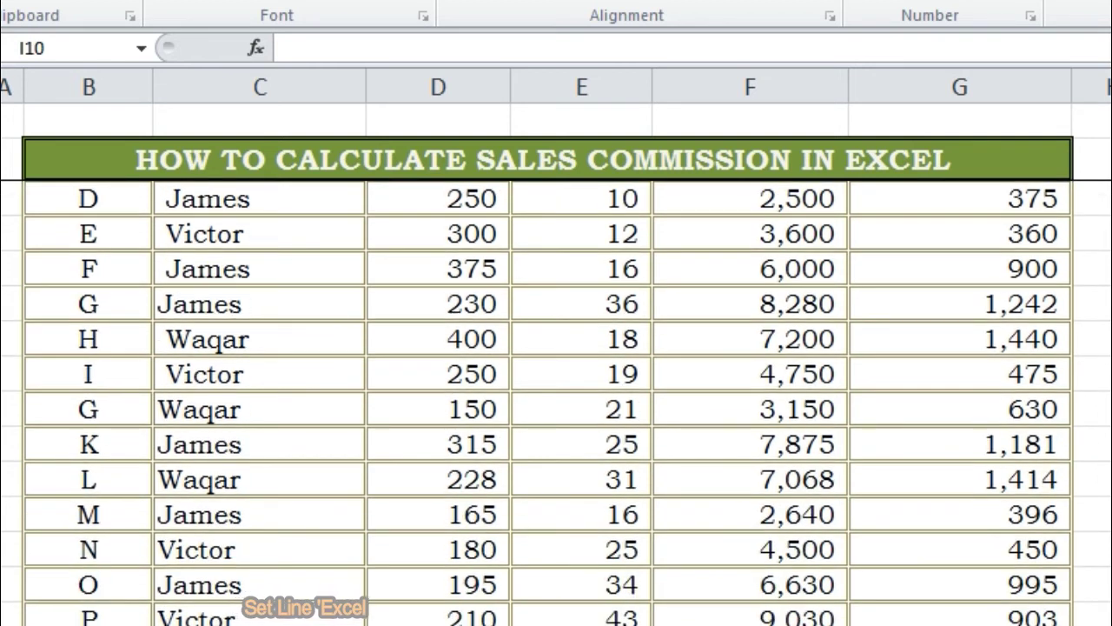
click(960, 619)
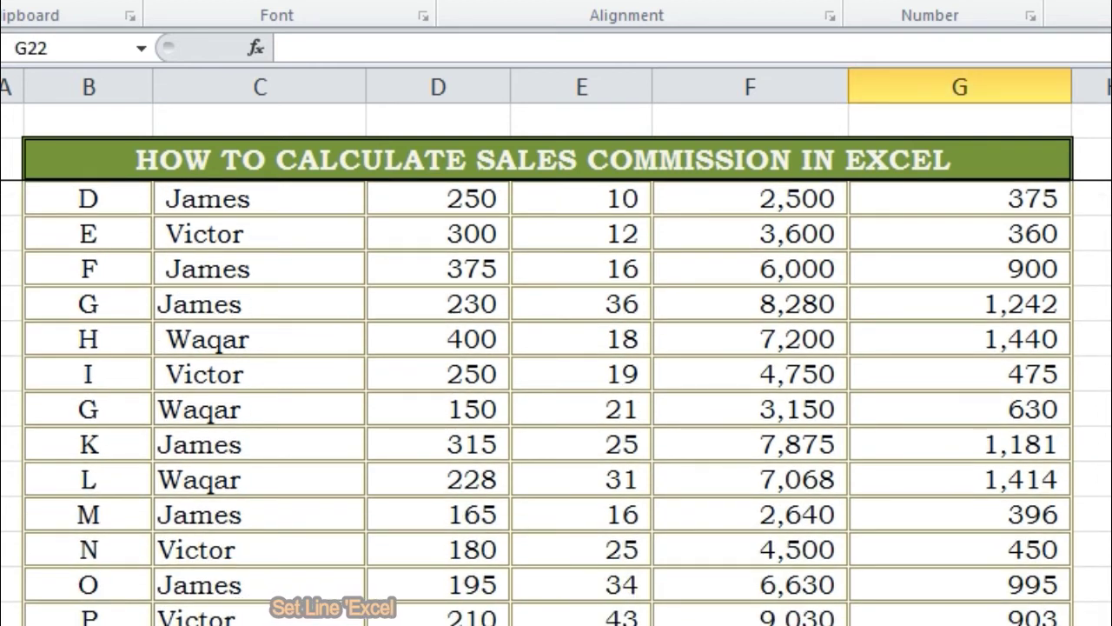
key(alt+=)
drag(1017, 622, 1013, 263)
key(Return)
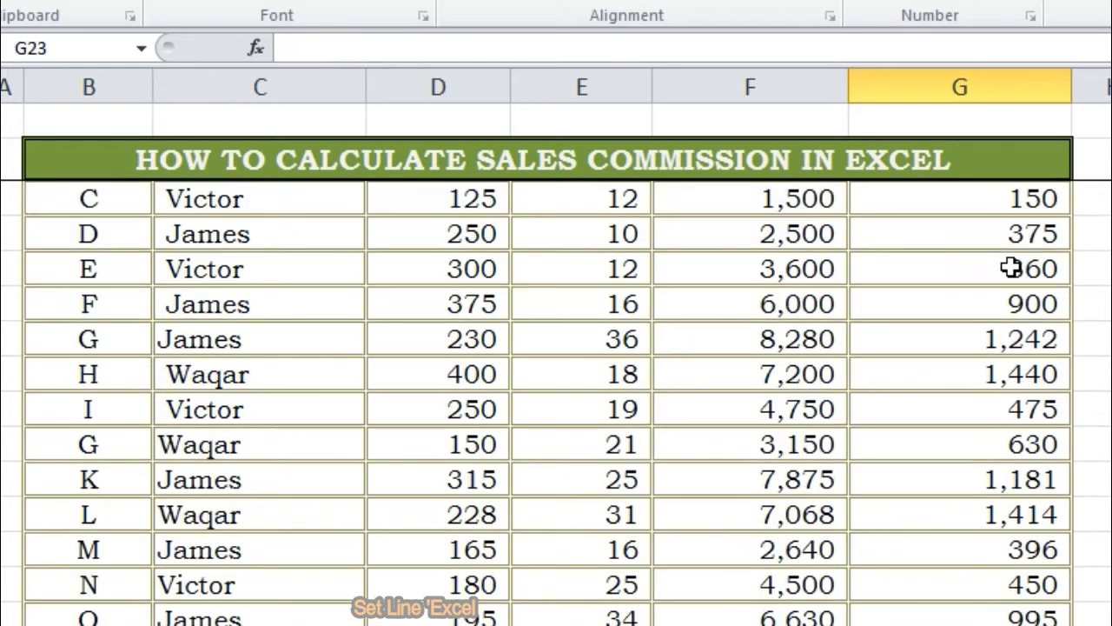
key(Up)
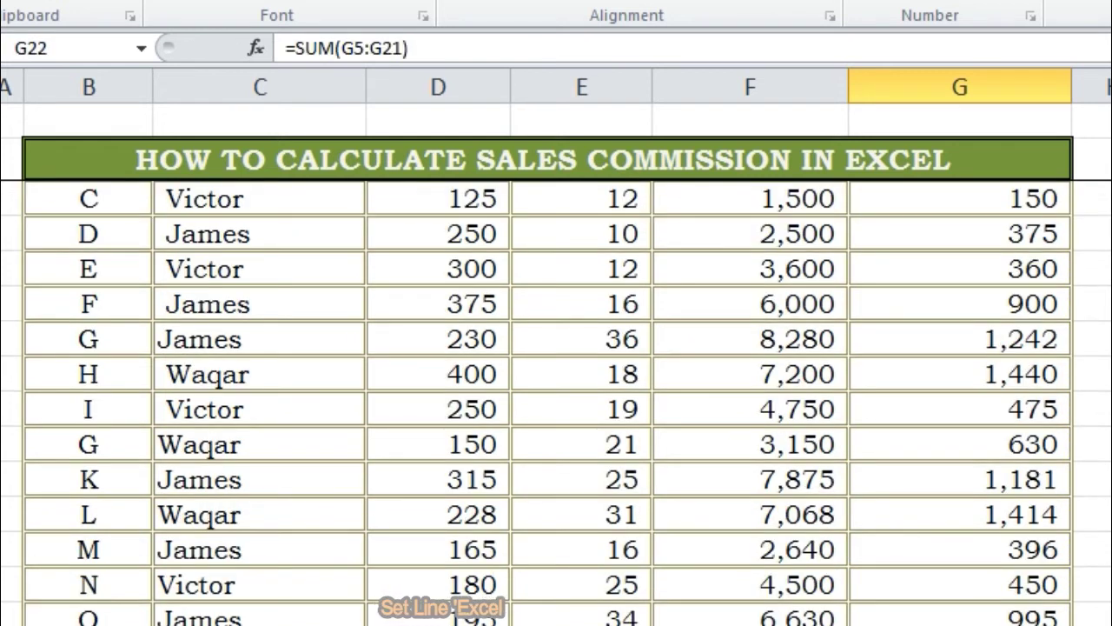
- Start a SUMIF formula in K5, the Amount cell of the 15% salesman in the names table
scroll(556, 399, up, 1)
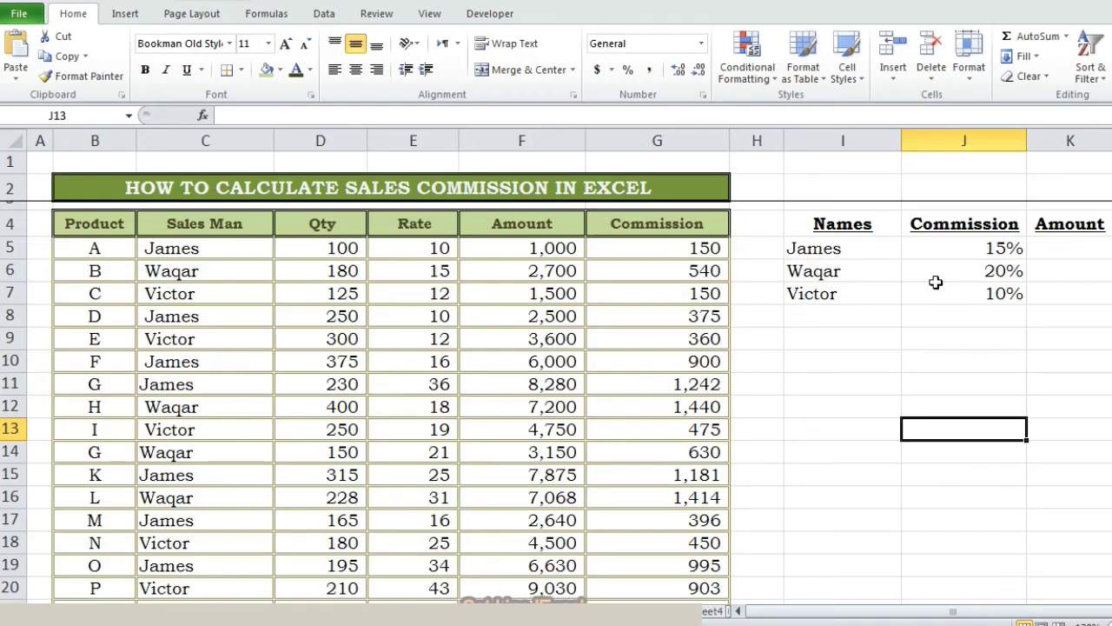
click(1068, 250)
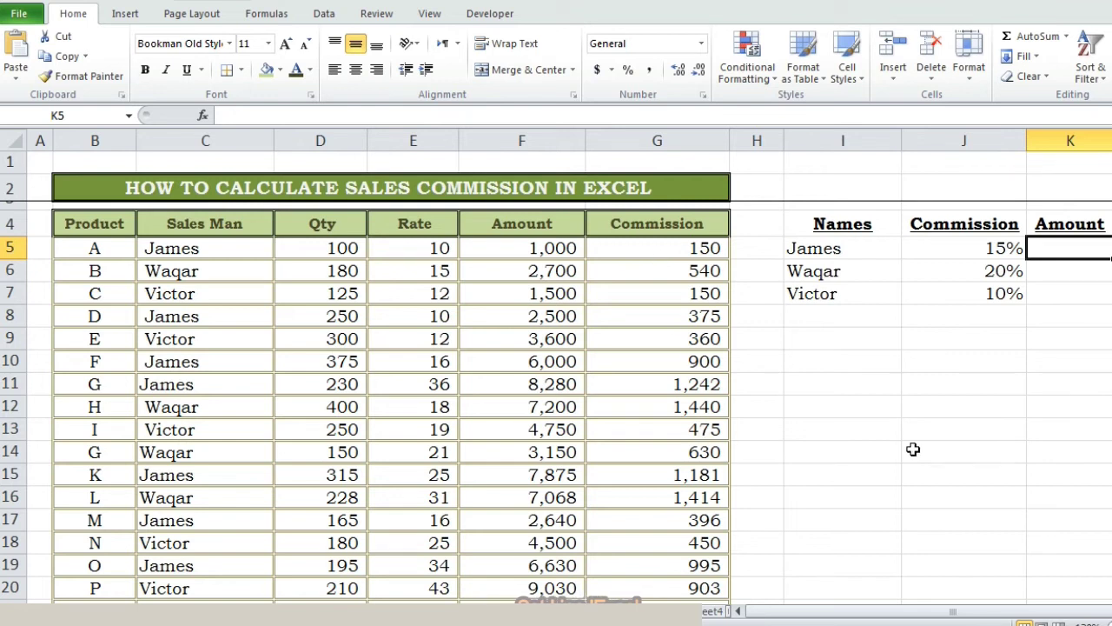
text(=)
drag(909, 617, 967, 617)
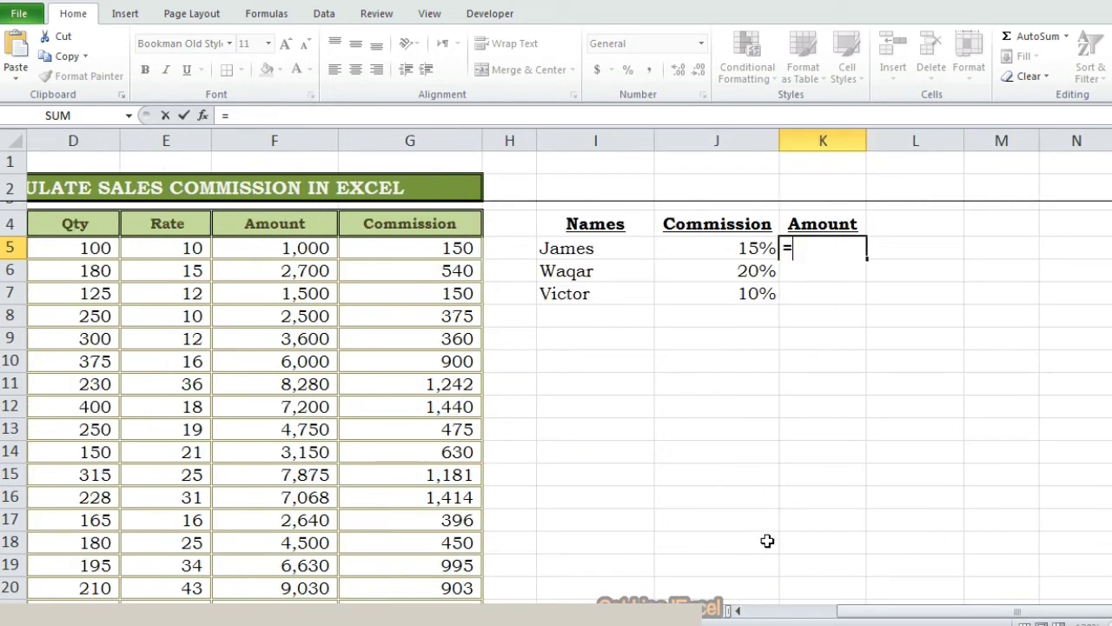
text(sumi)
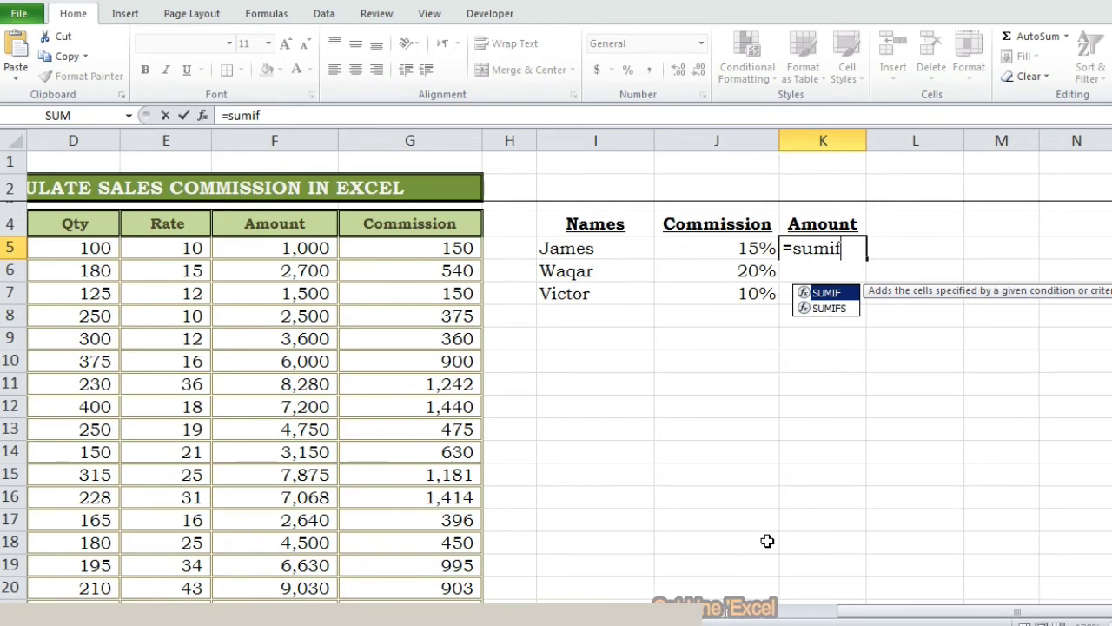
text(f)
key(Tab)
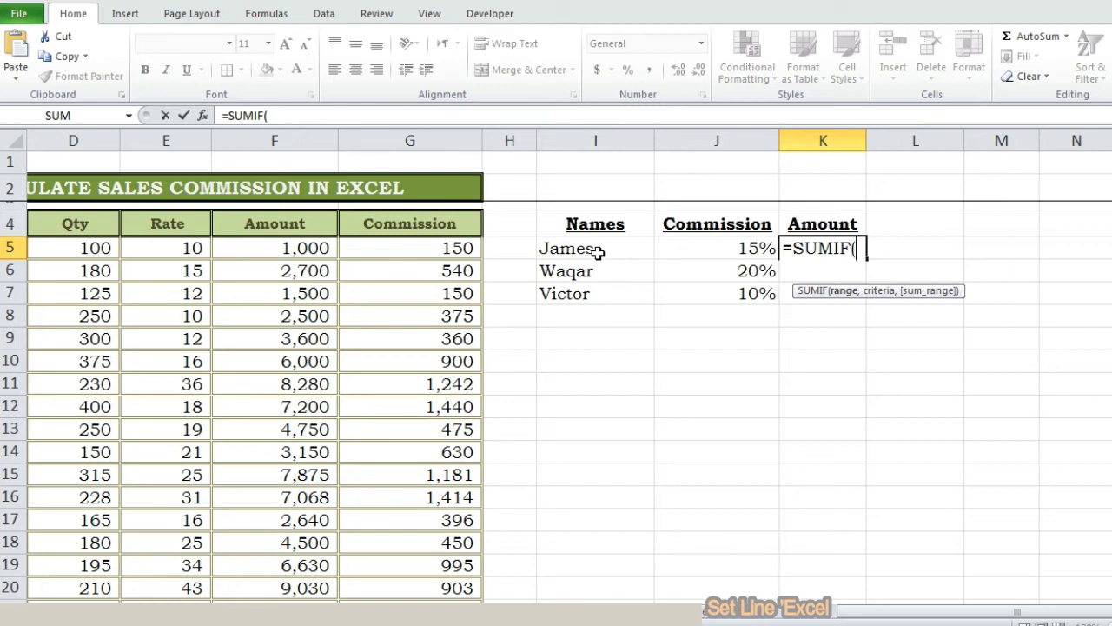
- Set the range of the K5 SUMIF formula to C5:G21, from the Sales Man to the Commission column
drag(951, 615, 890, 615)
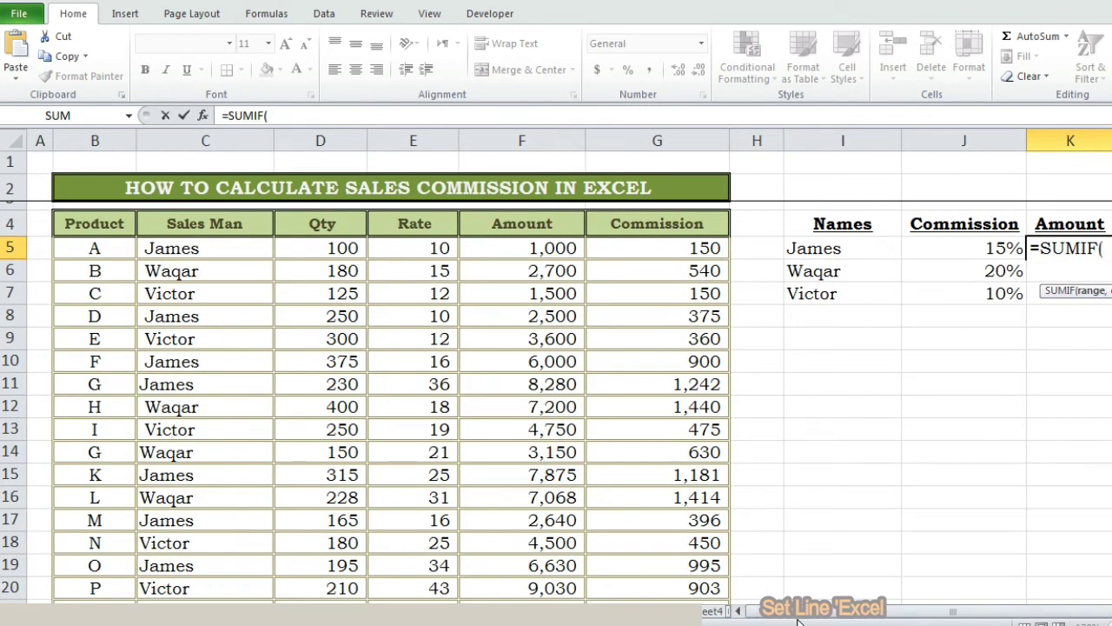
drag(154, 248, 662, 508)
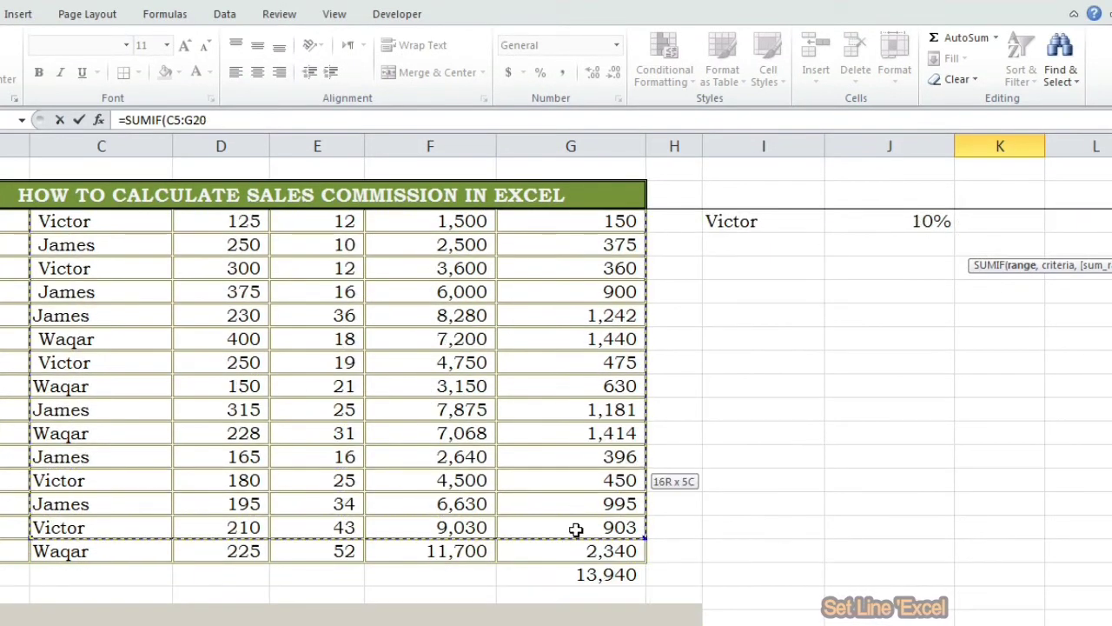
drag(576, 529, 576, 596)
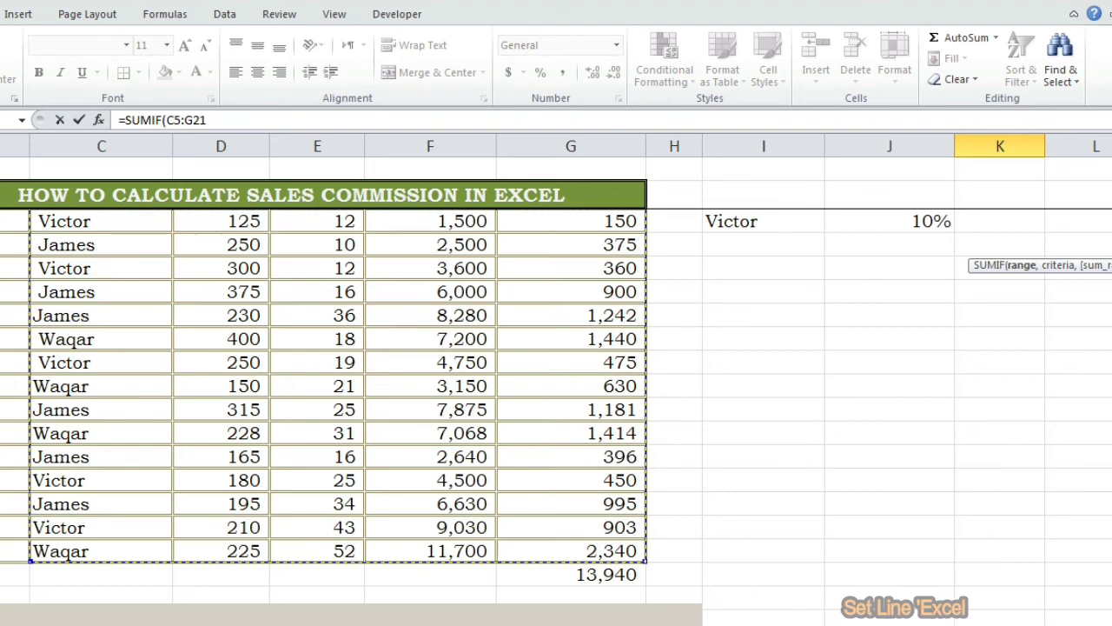
- Complete the K5 SUMIF formula with I5 as the criteria and G5:G21 as the sum range
drag(1108, 474, 1109, 457)
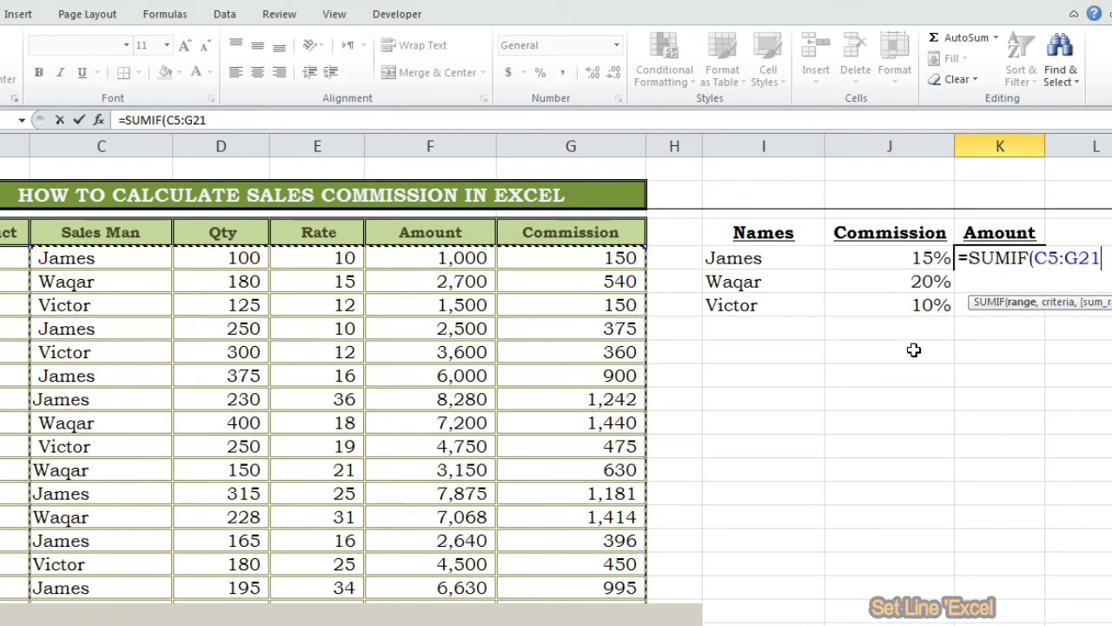
drag(797, 617, 805, 617)
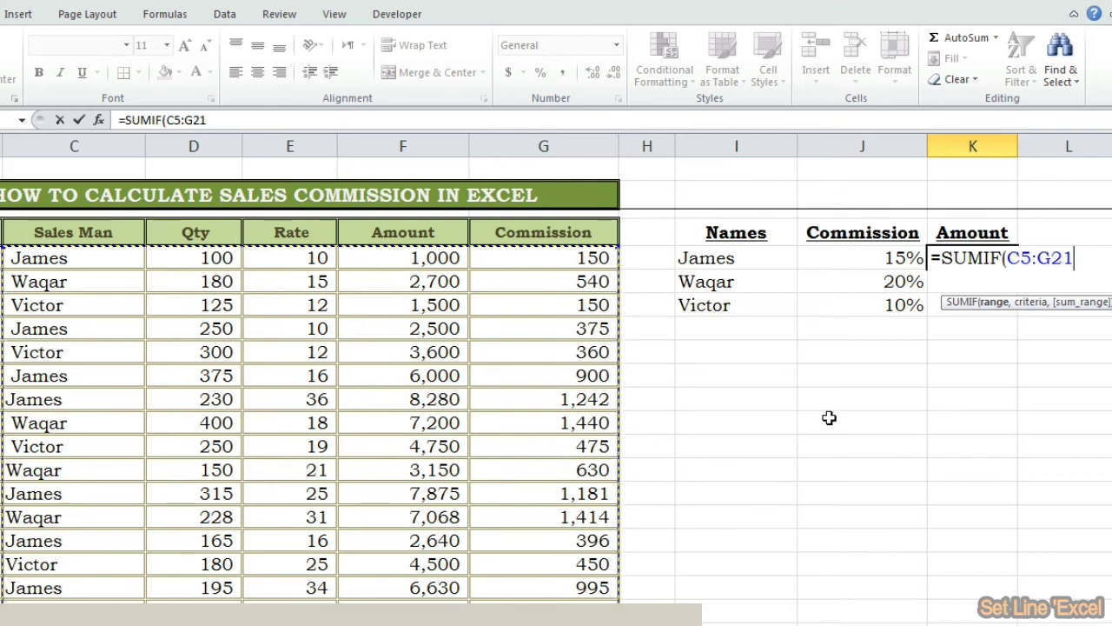
scroll(877, 318, right, 2)
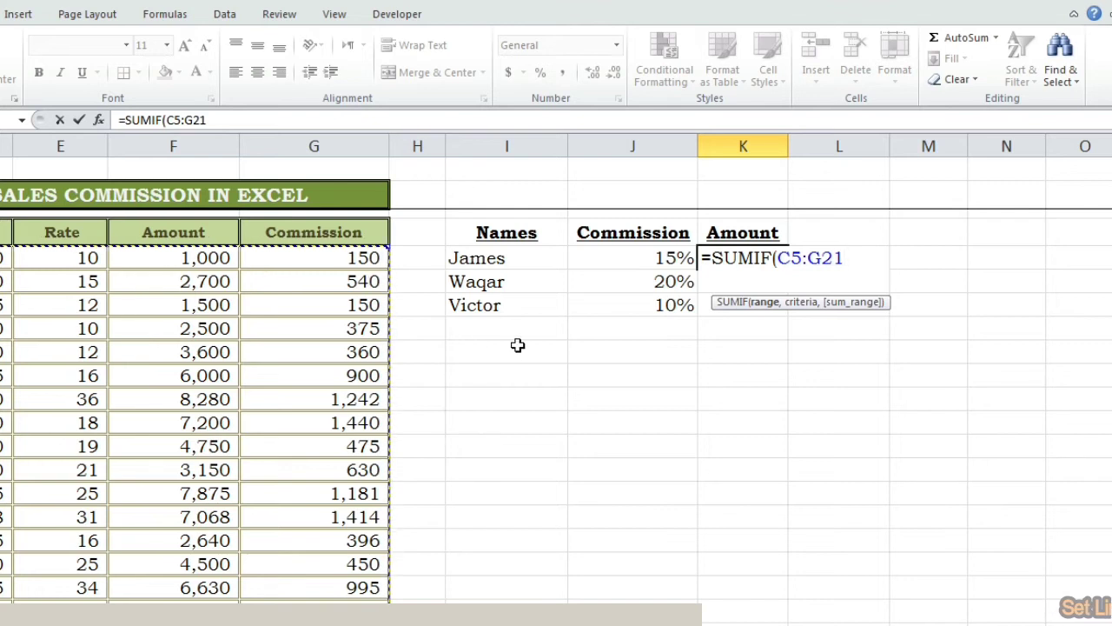
text(,)
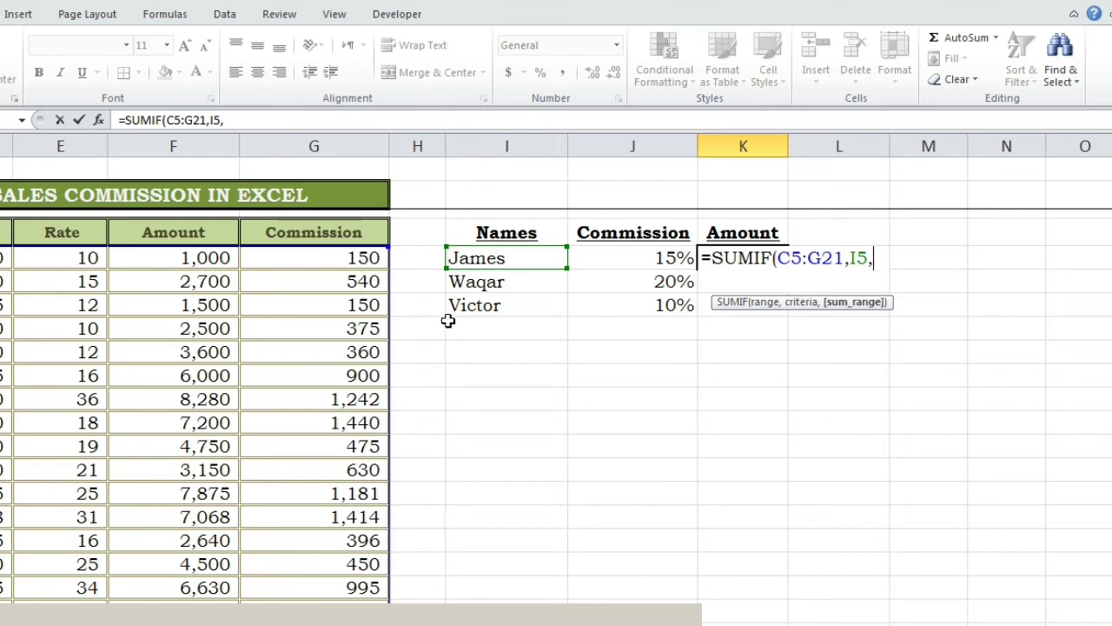
drag(326, 258, 304, 541)
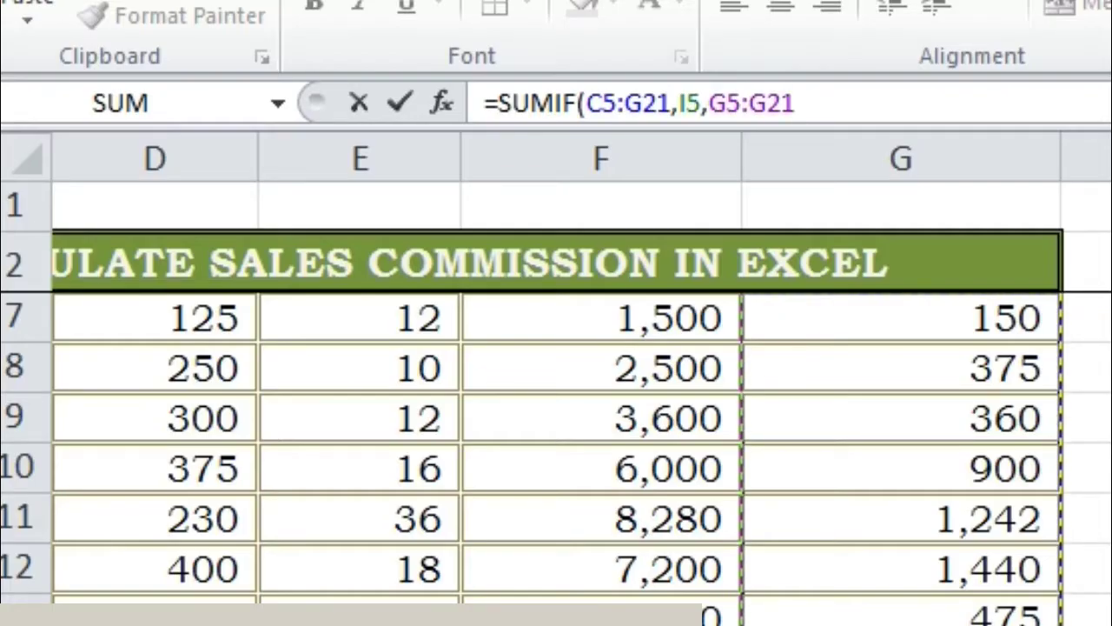
text())
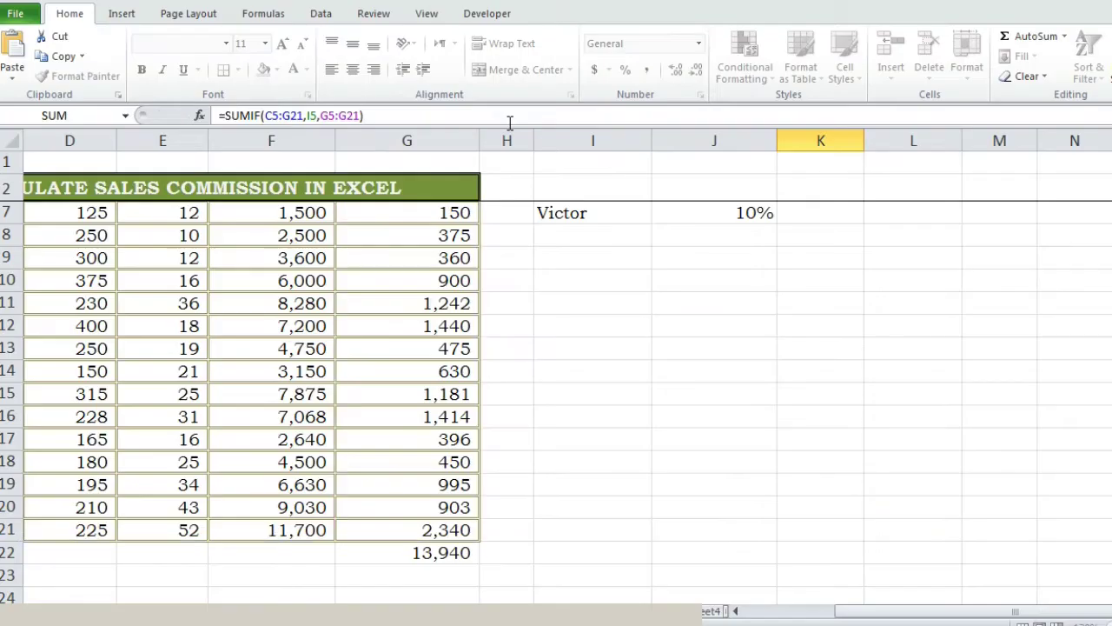
key(Return)
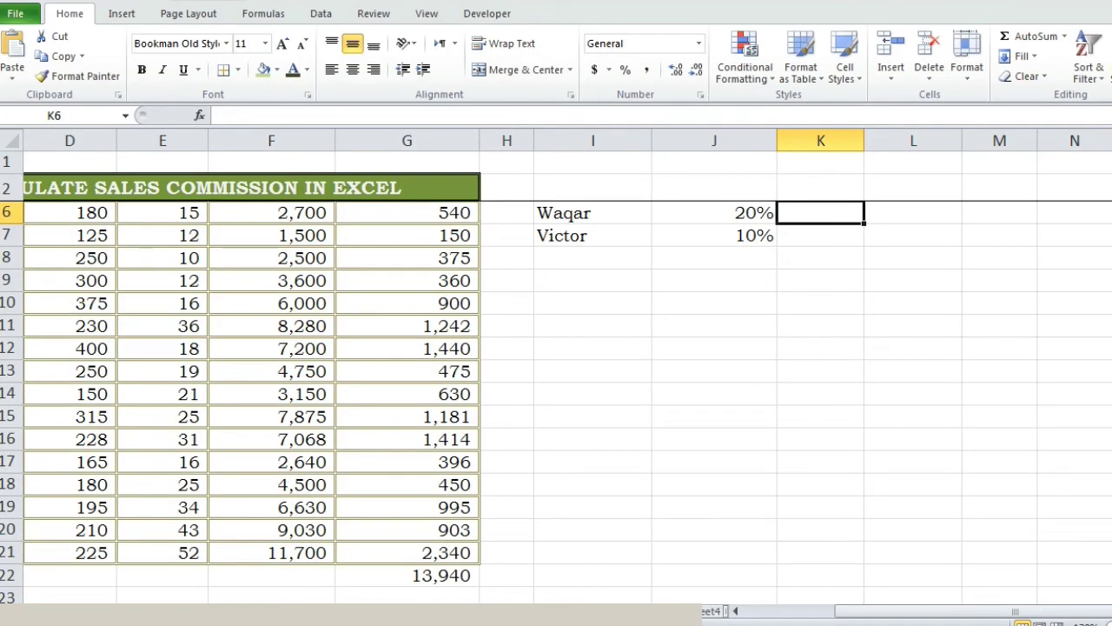
- Widen column K slightly around the Amount values
scroll(824, 300, up, 1)
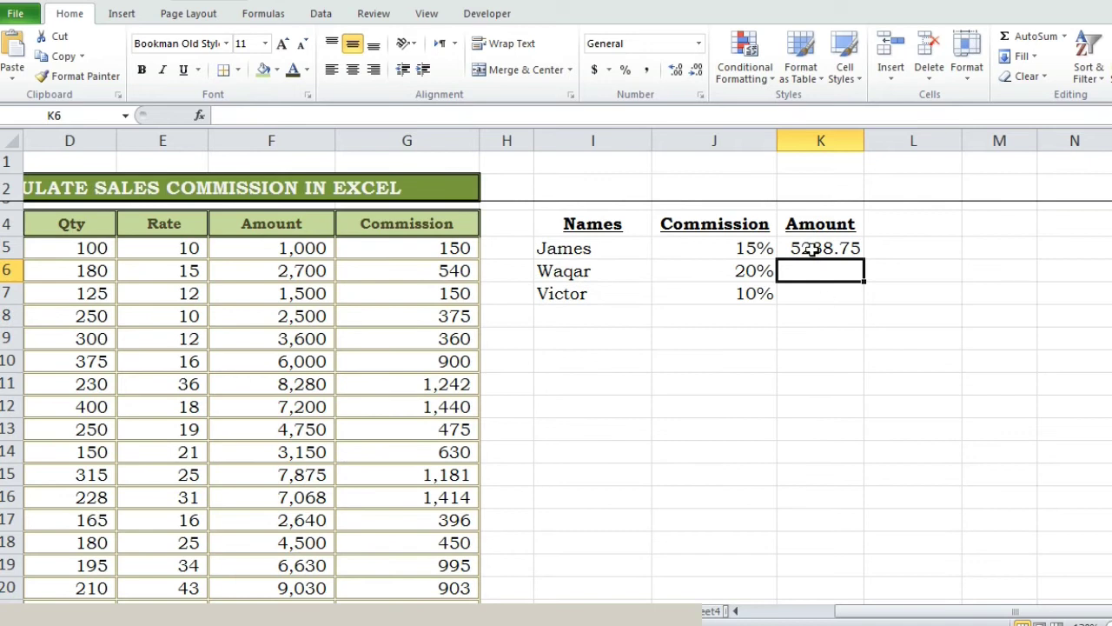
click(808, 249)
drag(865, 142, 870, 142)
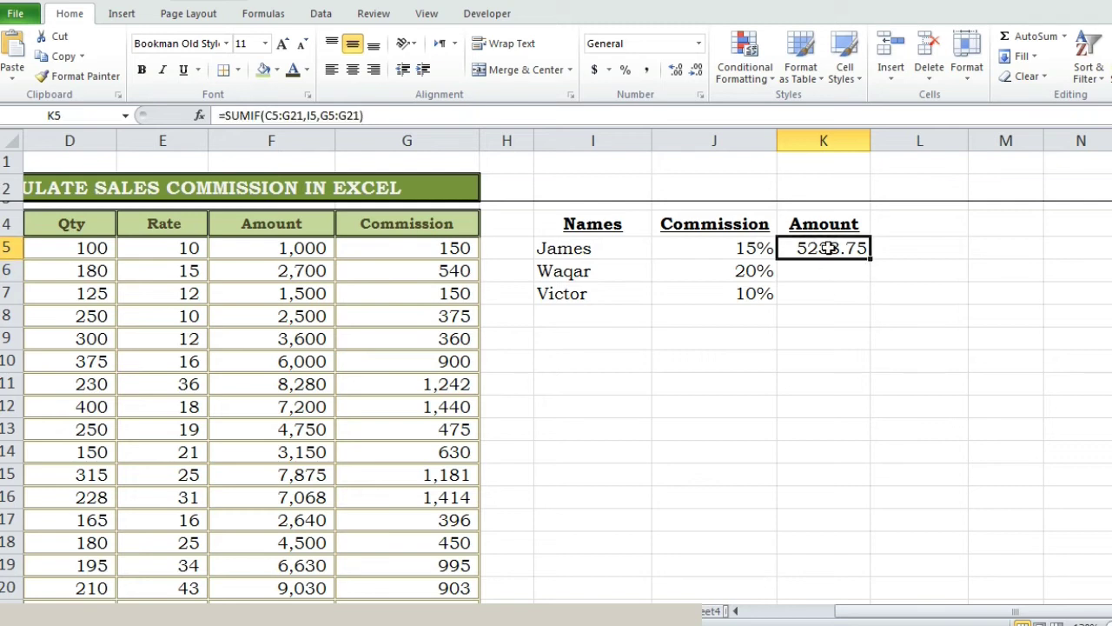
- Copy the SUMIF formula from K5 to K6 and K7 for the other two salesmen
key(ctrl+c)
click(846, 271)
key(ctrl+v)
click(841, 293)
key(ctrl+v)
click(821, 337)
click(843, 248)
drag(867, 253, 871, 292)
click(824, 360)
- Total the three salesmen's commission amounts in K8 with AutoSum
click(827, 315)
key(alt+equal)
key(Return)
- Apply the comma number style with two decimals to the Commission total in G22
scroll(556, 400, down, 2)
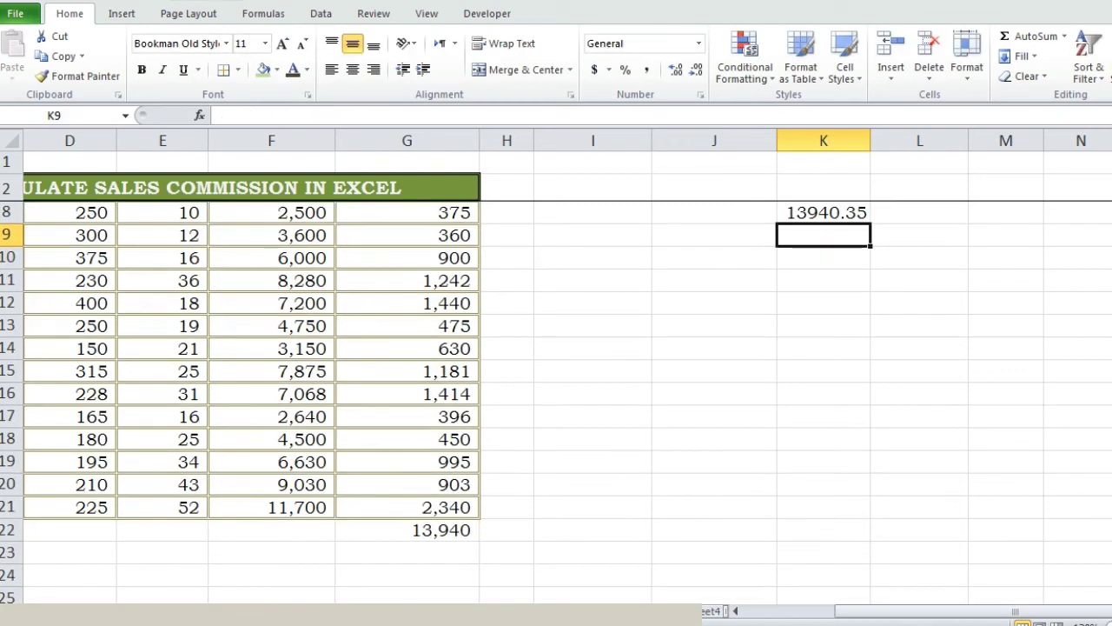
click(407, 530)
click(646, 69)
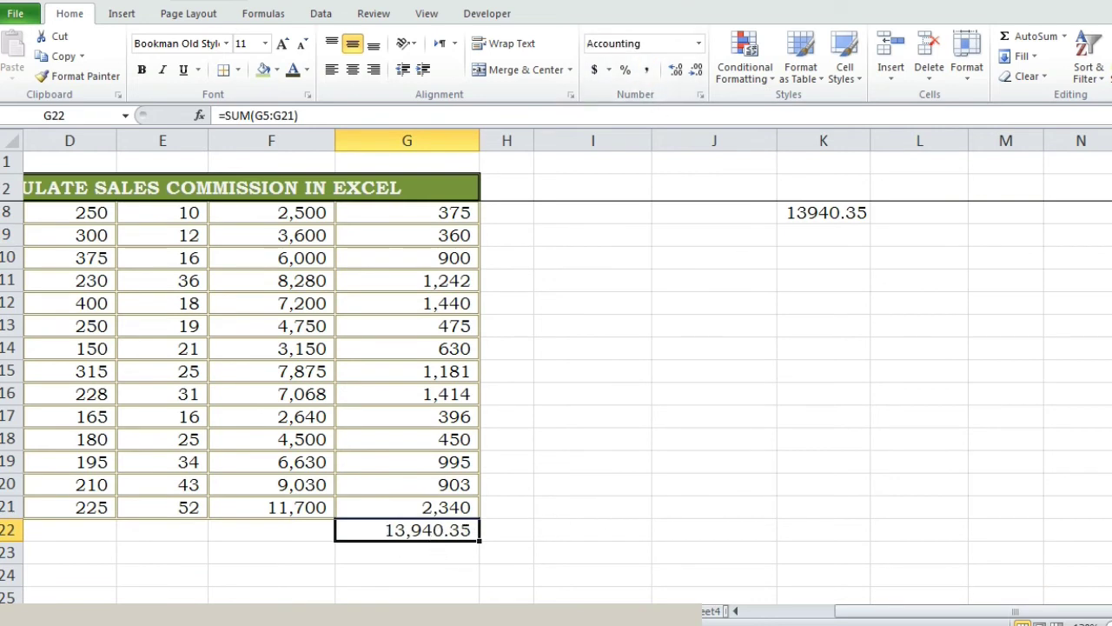
- Enter the label Total in I8 and make I8:K8 bold
scroll(609, 519, up, 2)
click(835, 317)
click(613, 320)
text(Total)
drag(613, 321, 825, 316)
key(ctrl+b)
click(908, 452)
- Apply the comma number style to the Amount values K5:K8 and widen column K to fit them
drag(822, 247, 823, 316)
click(646, 70)
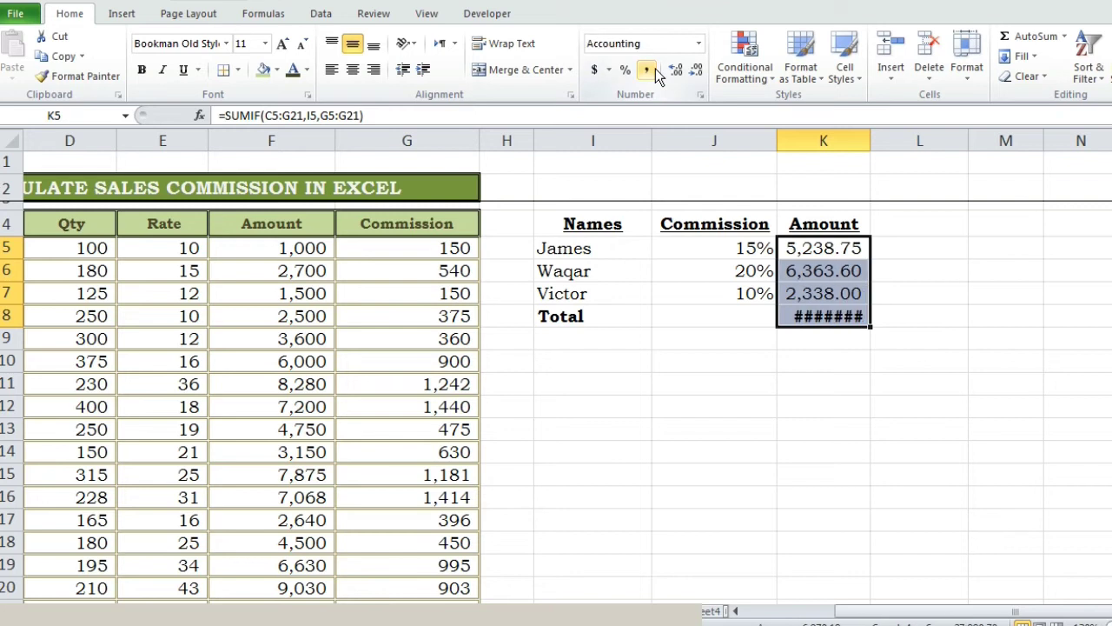
drag(868, 152, 892, 144)
click(834, 429)
- Give the Amount total in K8 a top and double bottom border
click(834, 316)
click(237, 70)
click(296, 357)
click(692, 413)
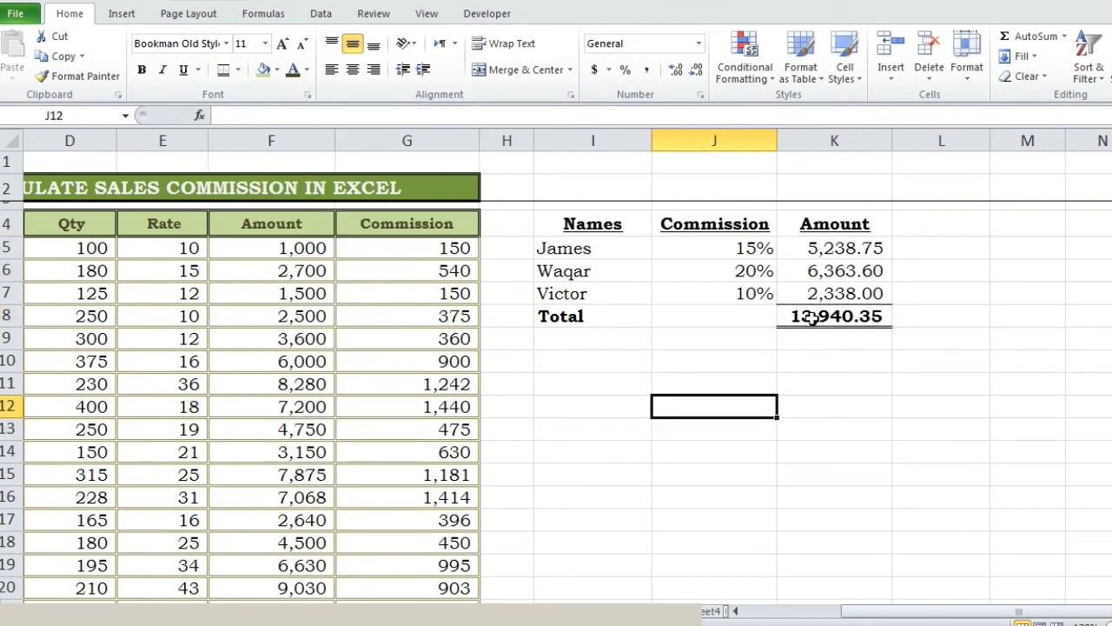
- Make the Commission total in G22 bold
scroll(899, 617, left, 3)
scroll(1080, 365, down, 2)
click(640, 529)
key(ctrl+b)
click(840, 529)
scroll(556, 400, up, 2)
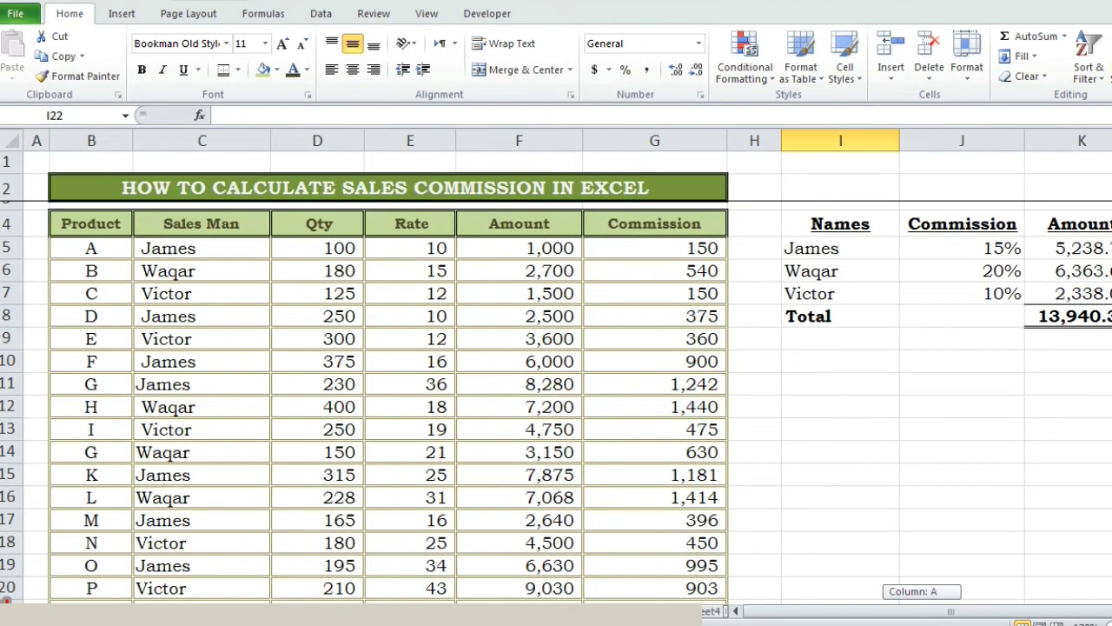
- Highlight column C cells containing the 10% salesman's name using conditional formatting with Light Red Fill with Dark Red Text
click(202, 140)
click(756, 69)
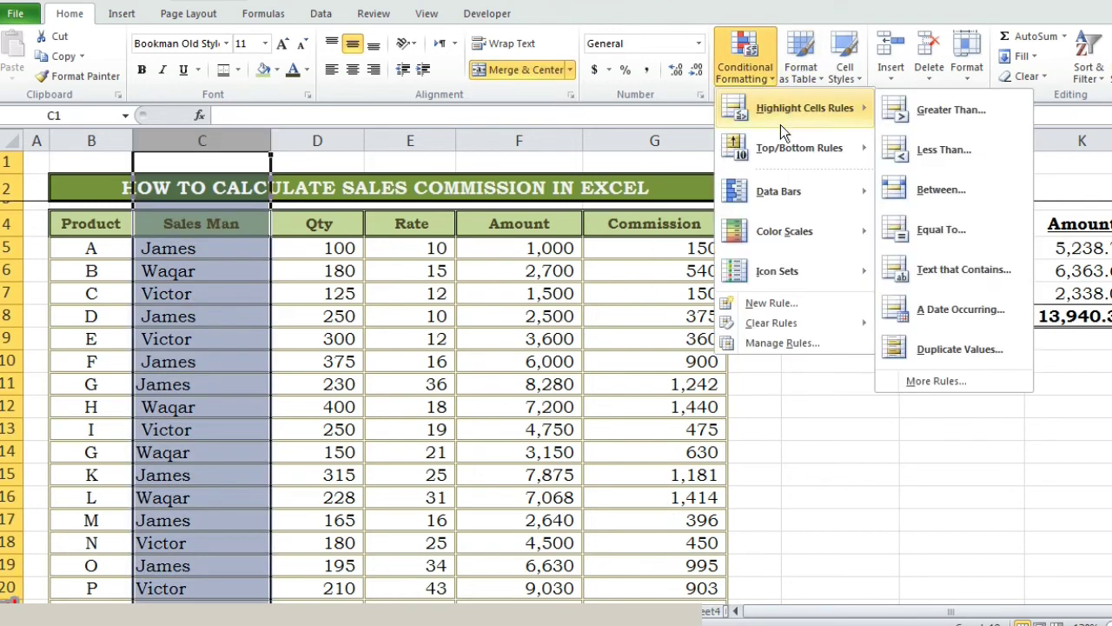
mouse_move(833, 112)
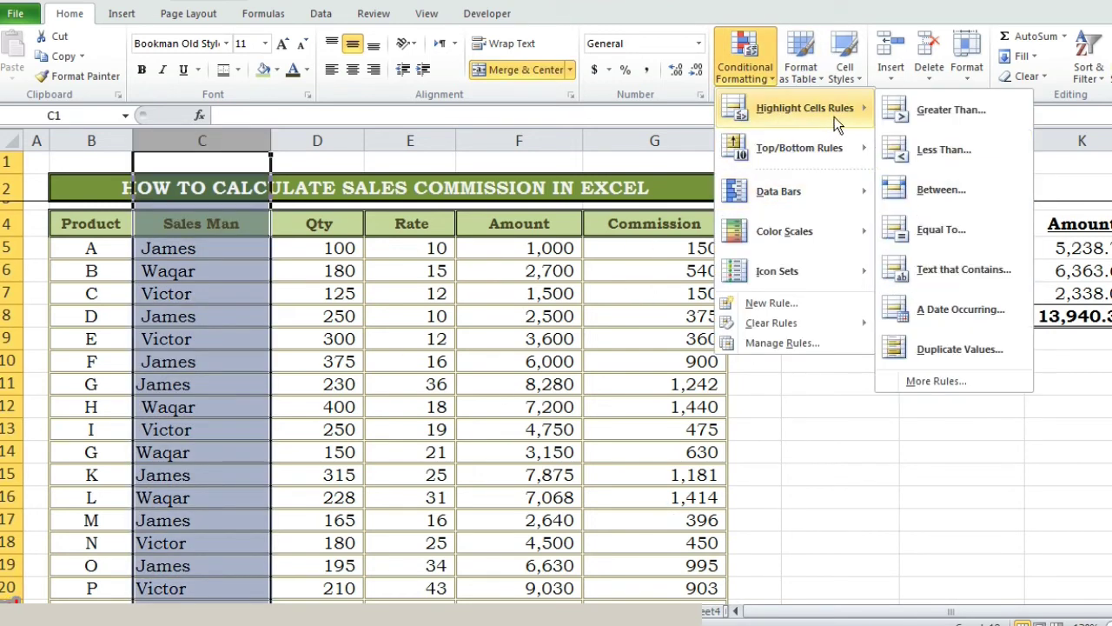
click(947, 269)
text(V)
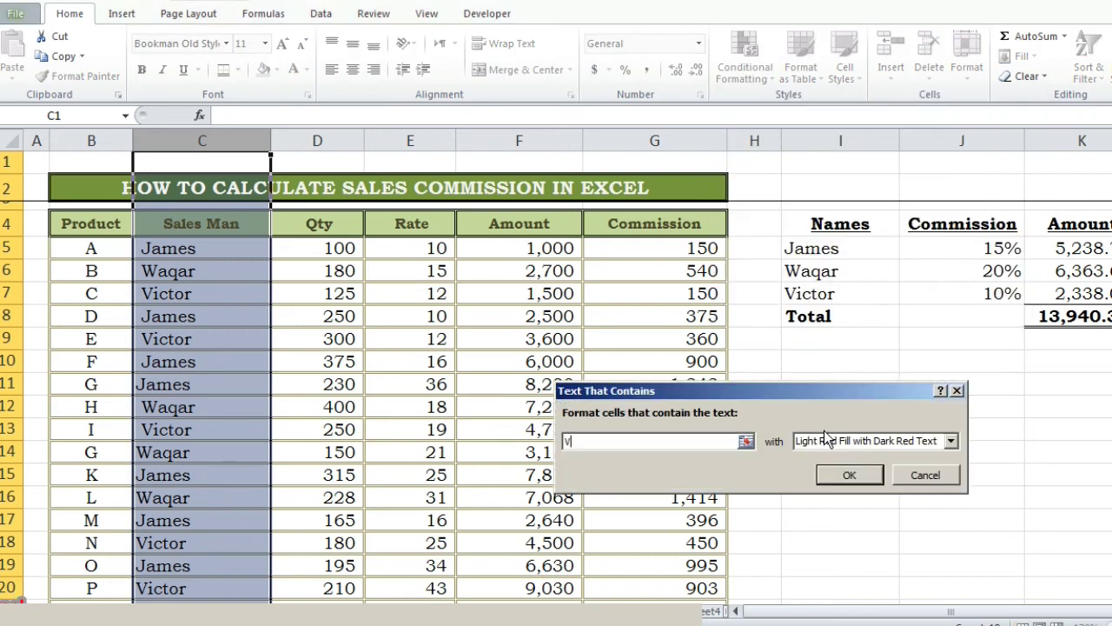
text(ictor)
key(Return)
click(835, 451)
- Add the 10% salesman's highlighted commissions in I10 with the formula =G7+G9+G13+G18+G20
click(869, 362)
text(=)
click(693, 297)
text(+)
click(656, 335)
text(+)
click(691, 429)
text(+)
click(721, 541)
text(+)
click(692, 588)
scroll(693, 588, down, 1)
text(+)
key(BackSpace)
key(Return)
scroll(807, 446, up, 1)
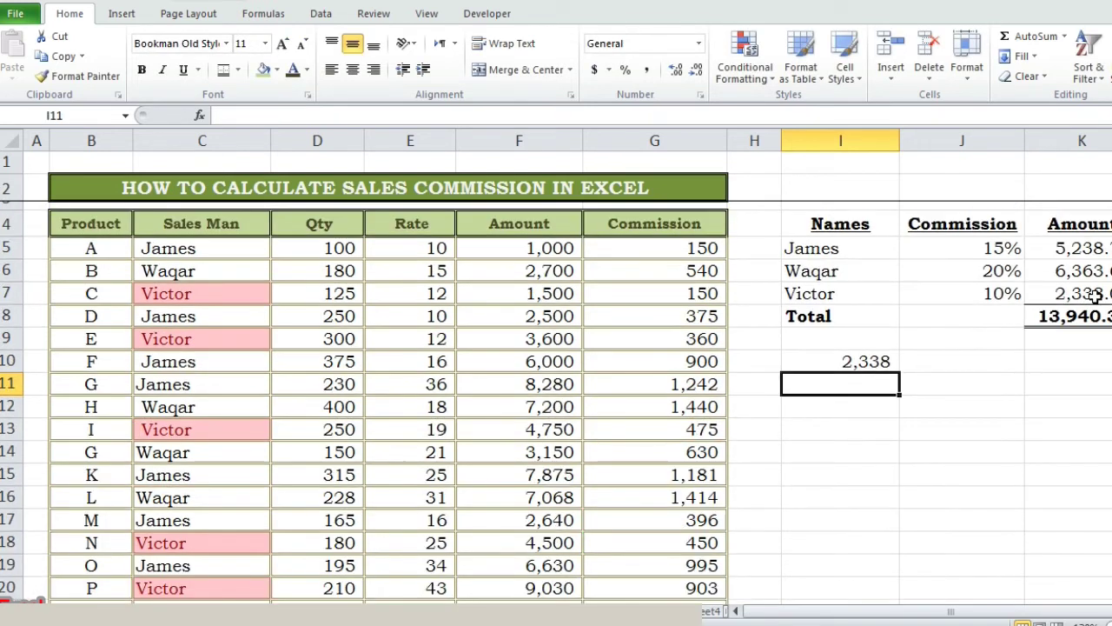
text(=)
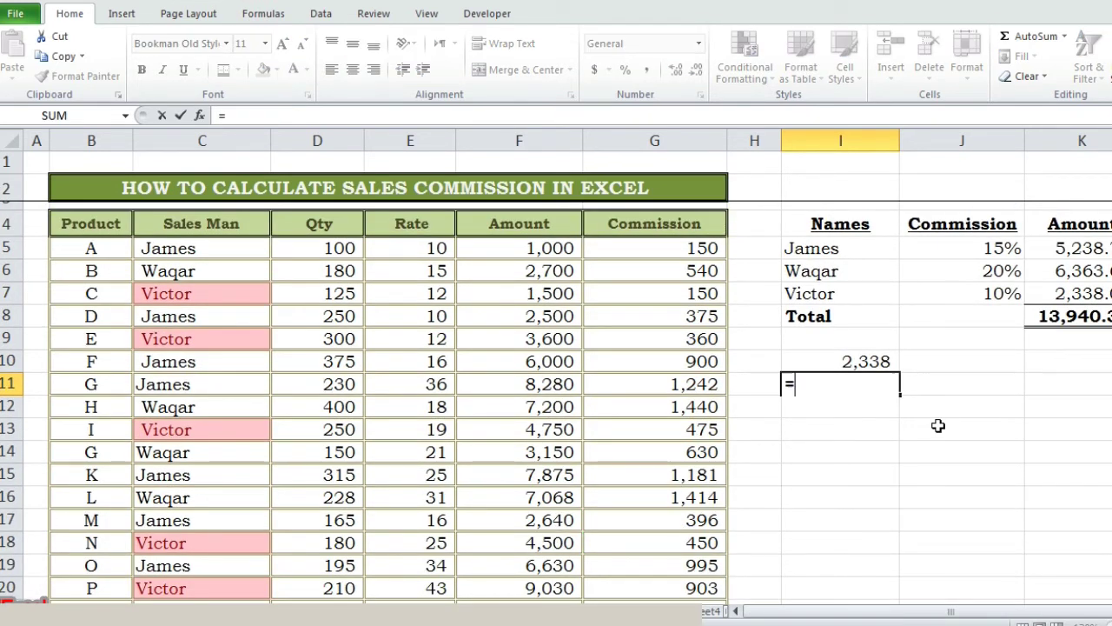
key(Escape)
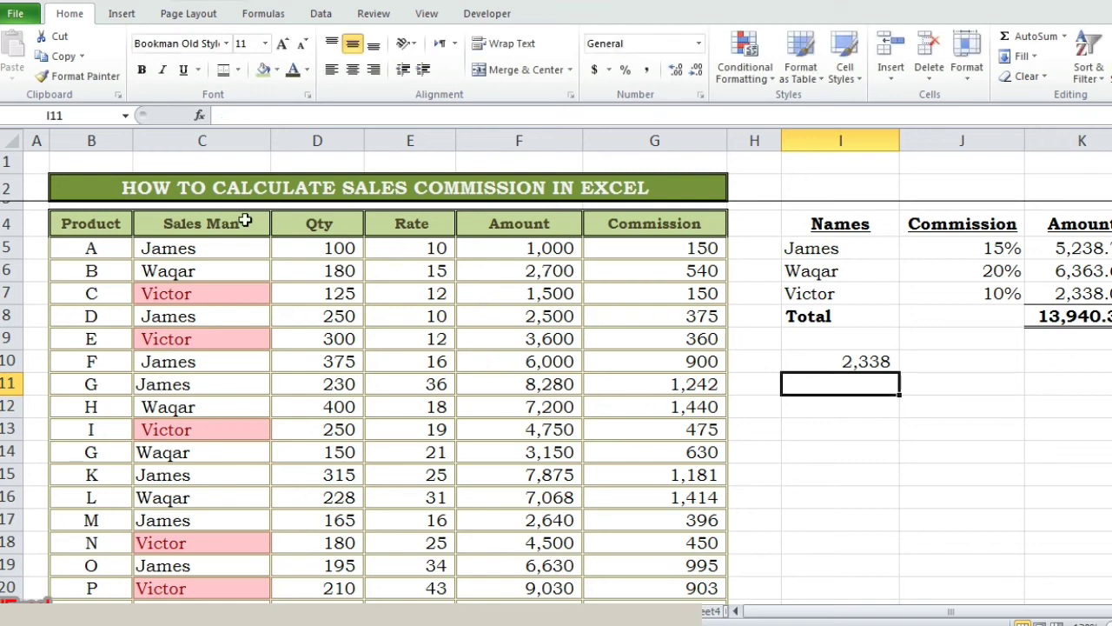
- Highlight column C cells containing the 20% salesman's name using conditional formatting with a custom yellow fill
click(201, 140)
click(769, 78)
mouse_move(805, 107)
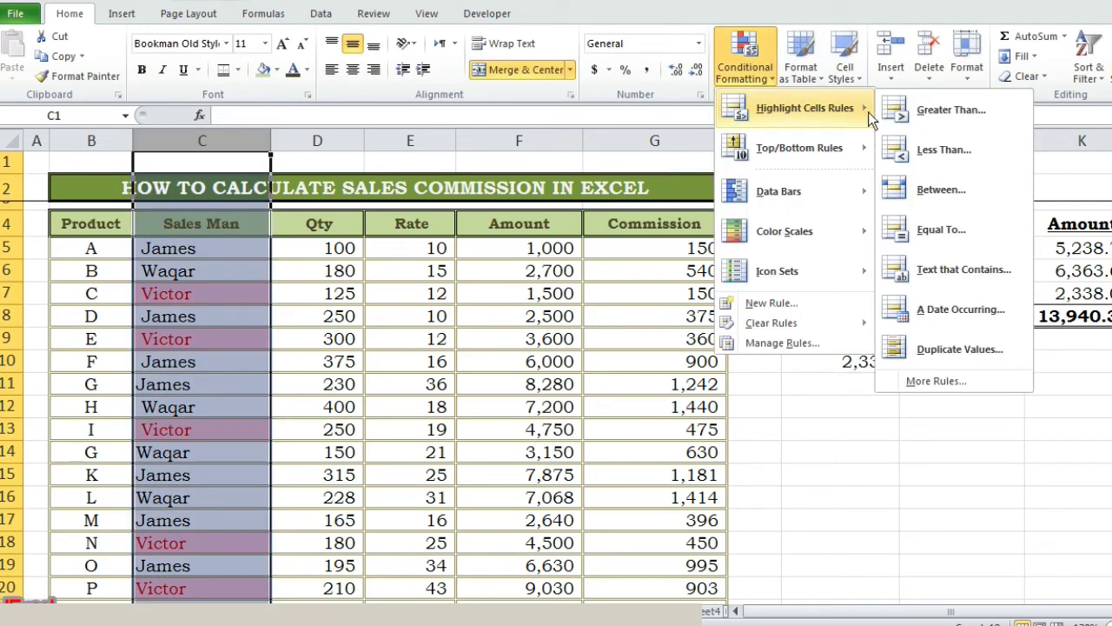
click(956, 342)
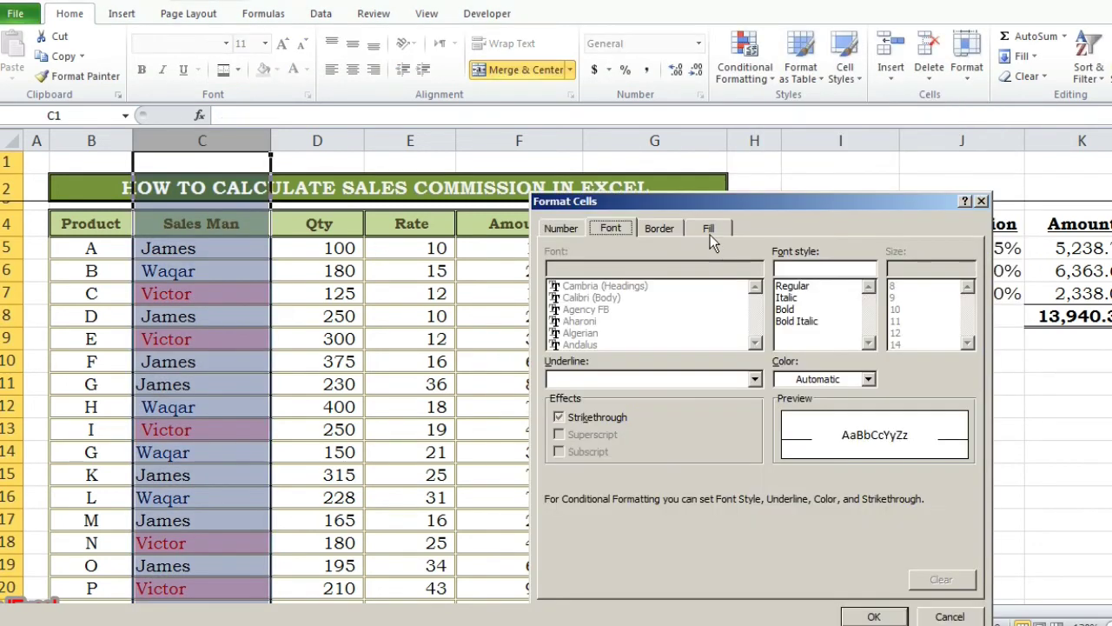
click(709, 229)
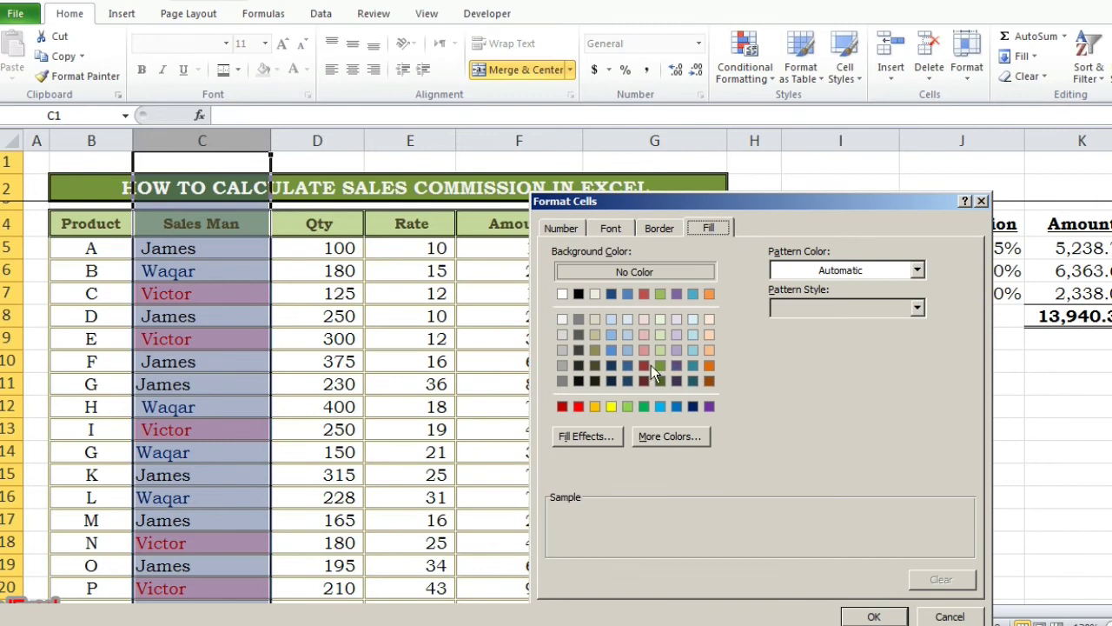
click(611, 406)
click(874, 616)
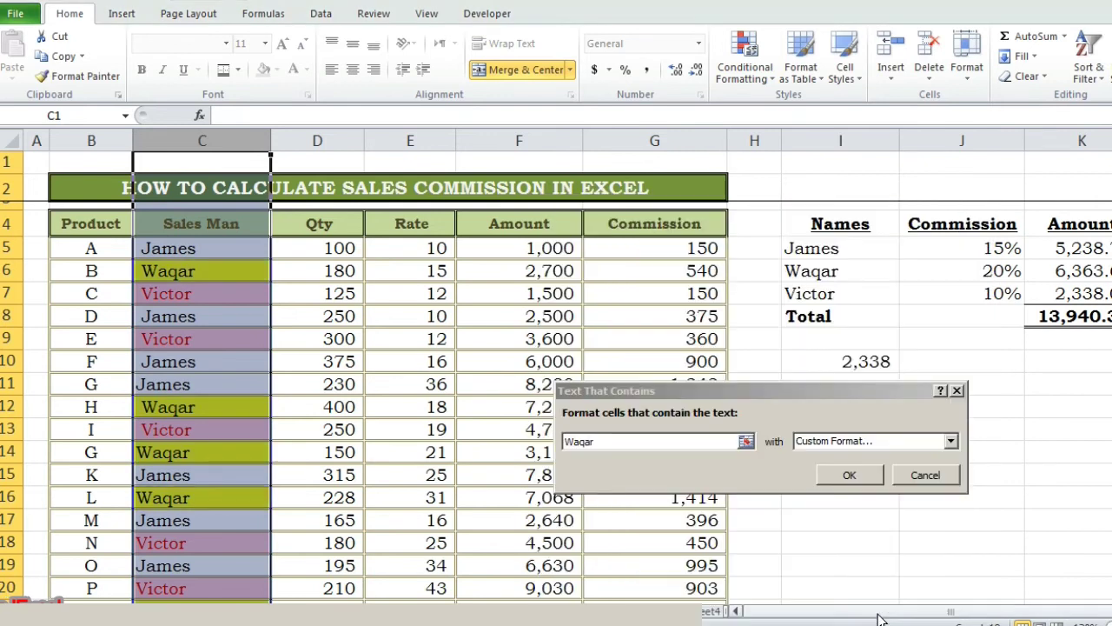
click(849, 475)
- Add the 20% salesman's highlighted commissions in I11 with the formula =G6+G12+G14+G16+G21
click(851, 384)
text(=)
click(700, 270)
text(+)
click(692, 407)
text(+)
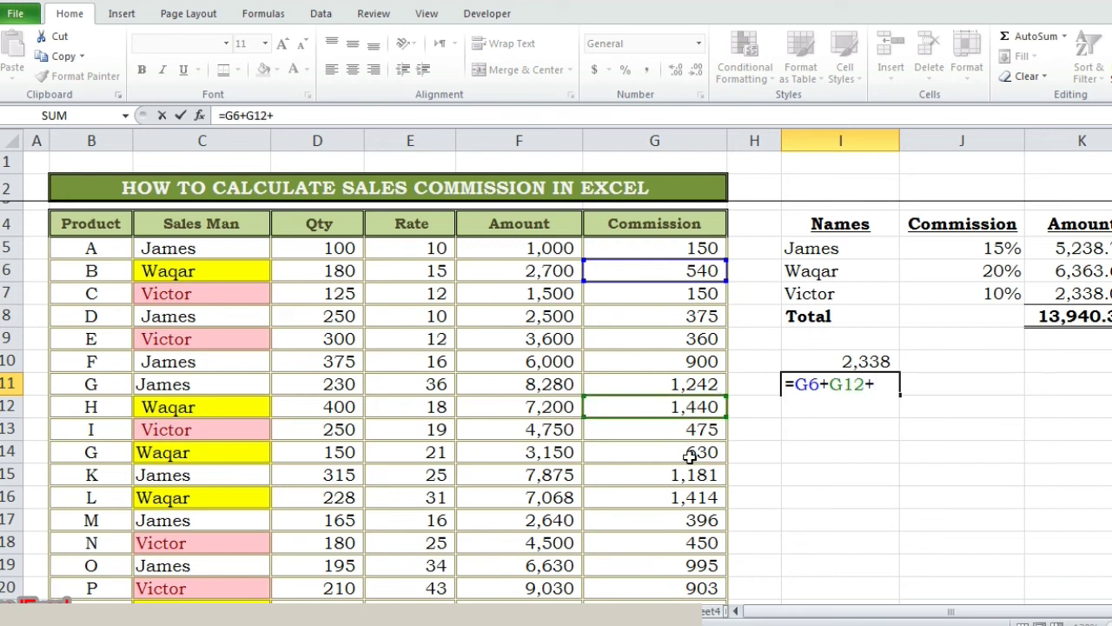
click(689, 454)
text(+)
click(700, 500)
text(+)
scroll(983, 302, down, 1)
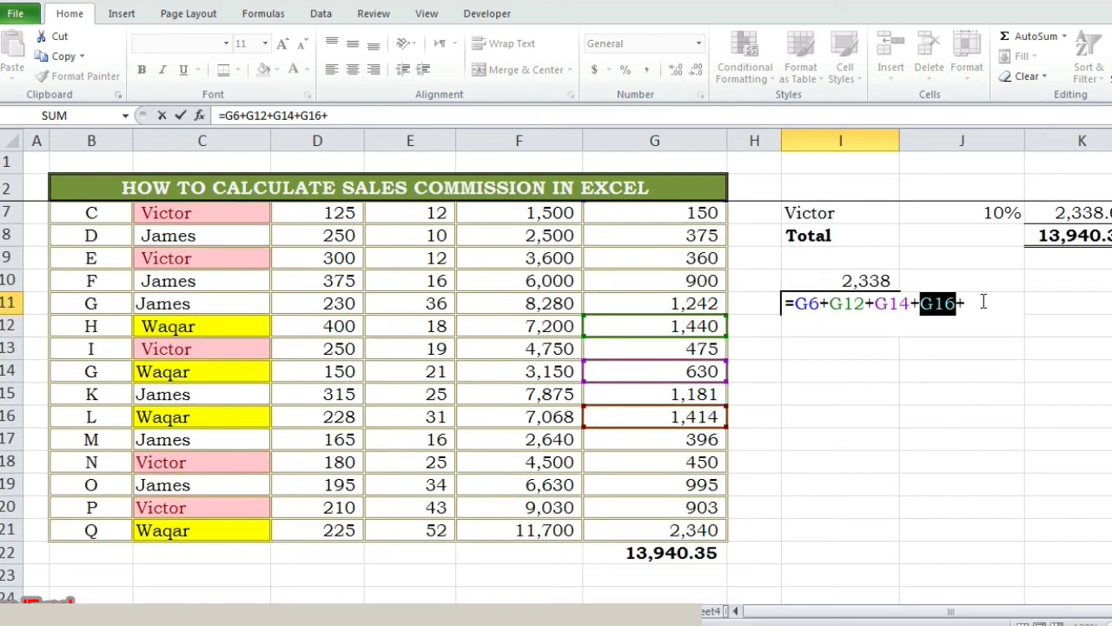
click(676, 530)
key(Return)
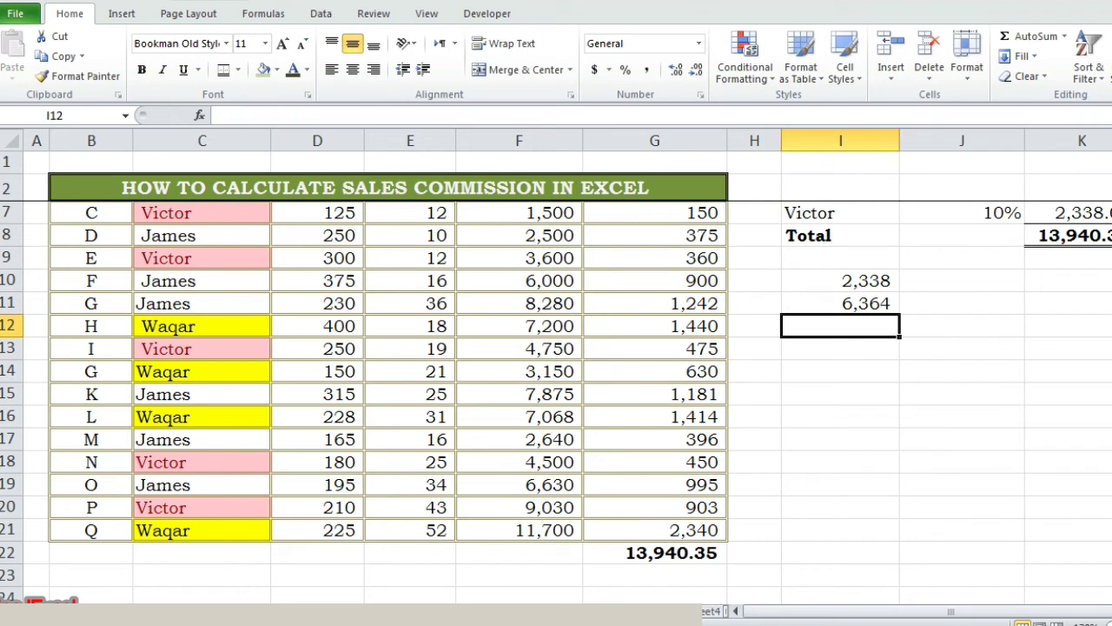
scroll(1091, 277, up, 1)
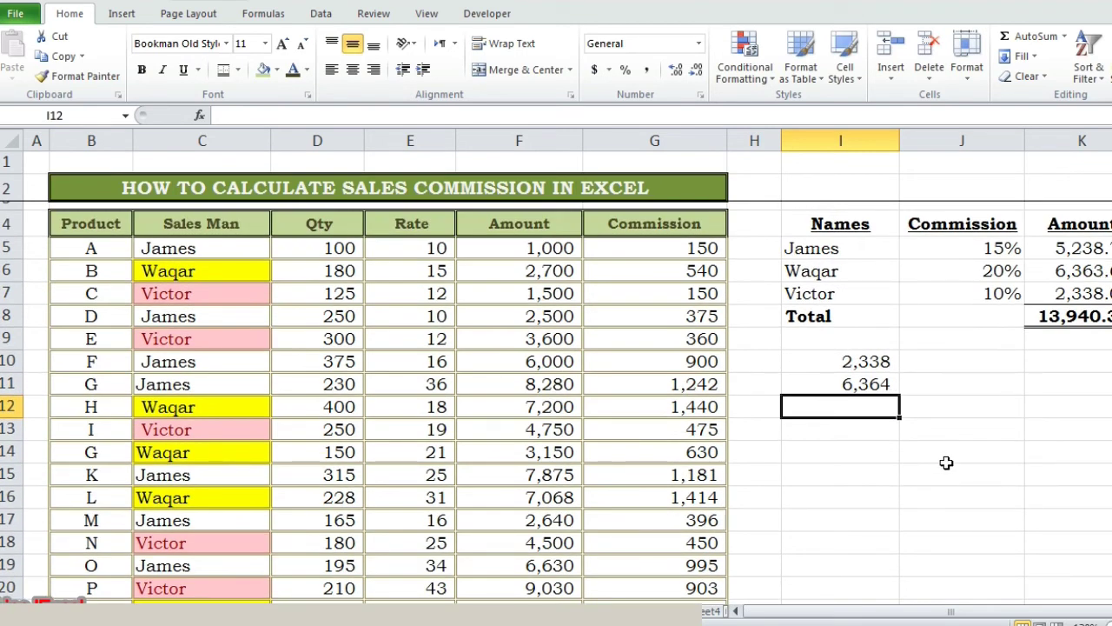
- Clear the conditional formatting rules from the table cells C5:G21
drag(263, 253, 575, 540)
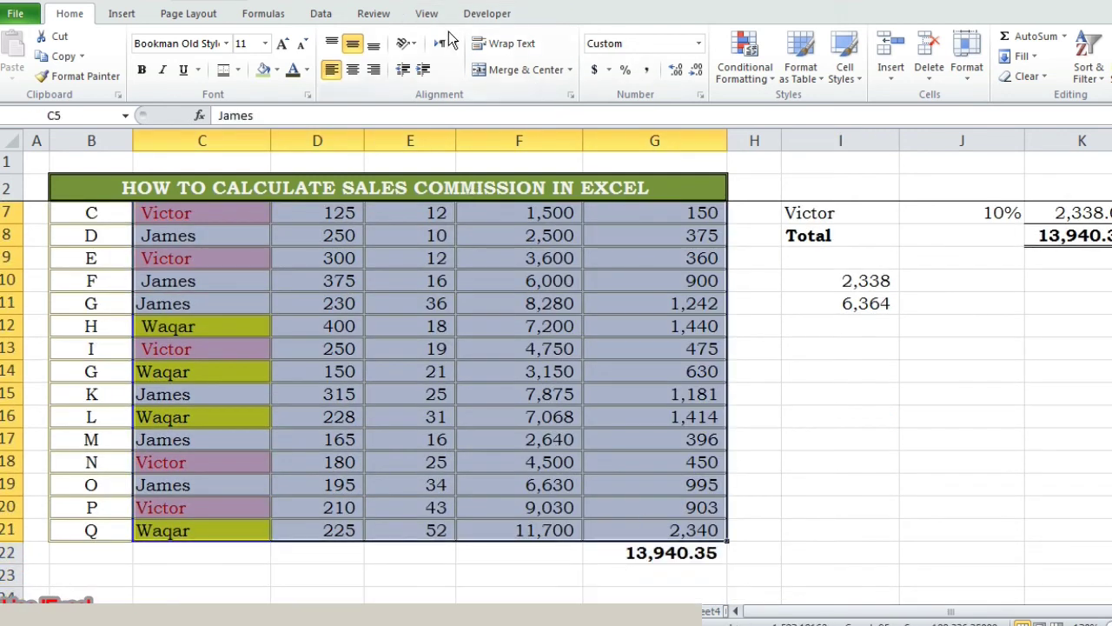
click(747, 70)
mouse_move(847, 323)
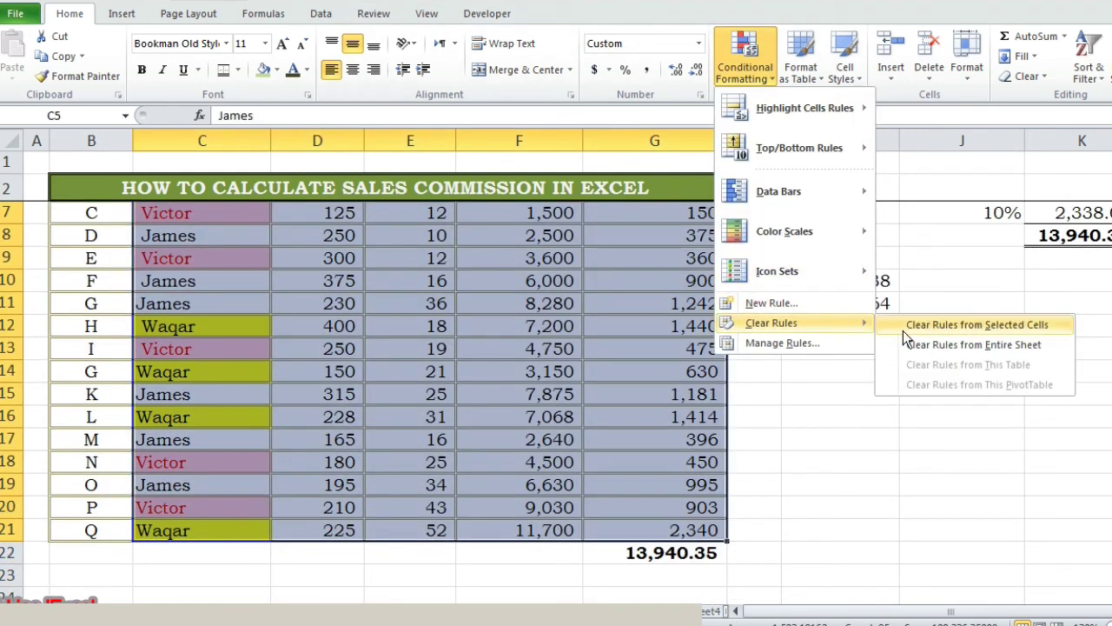
click(904, 326)
click(817, 448)
scroll(836, 489, up, 1)
click(837, 489)
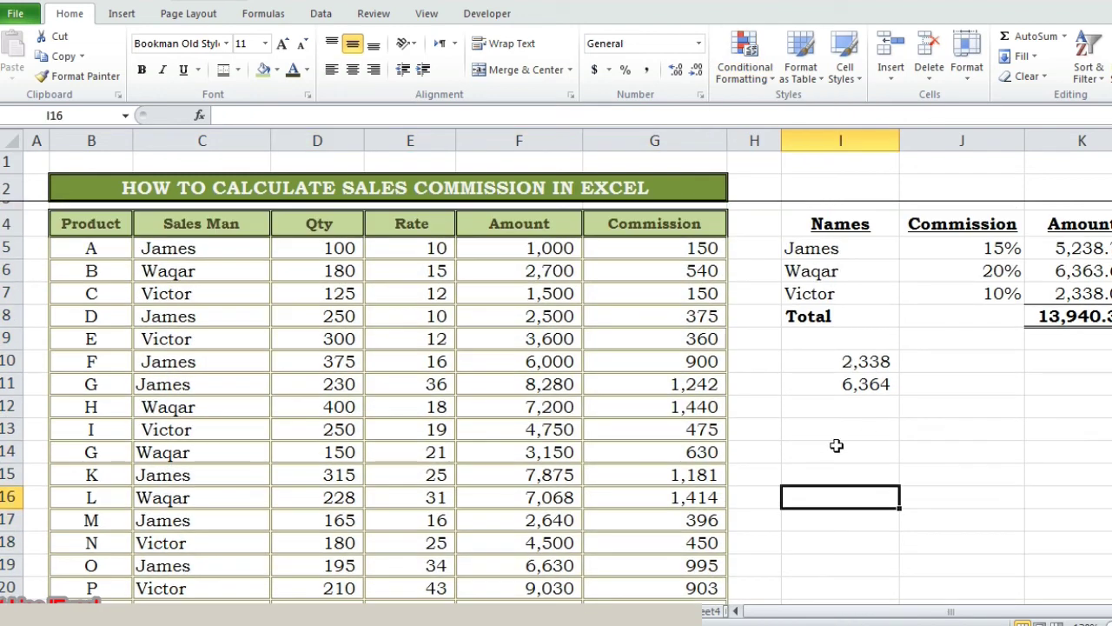
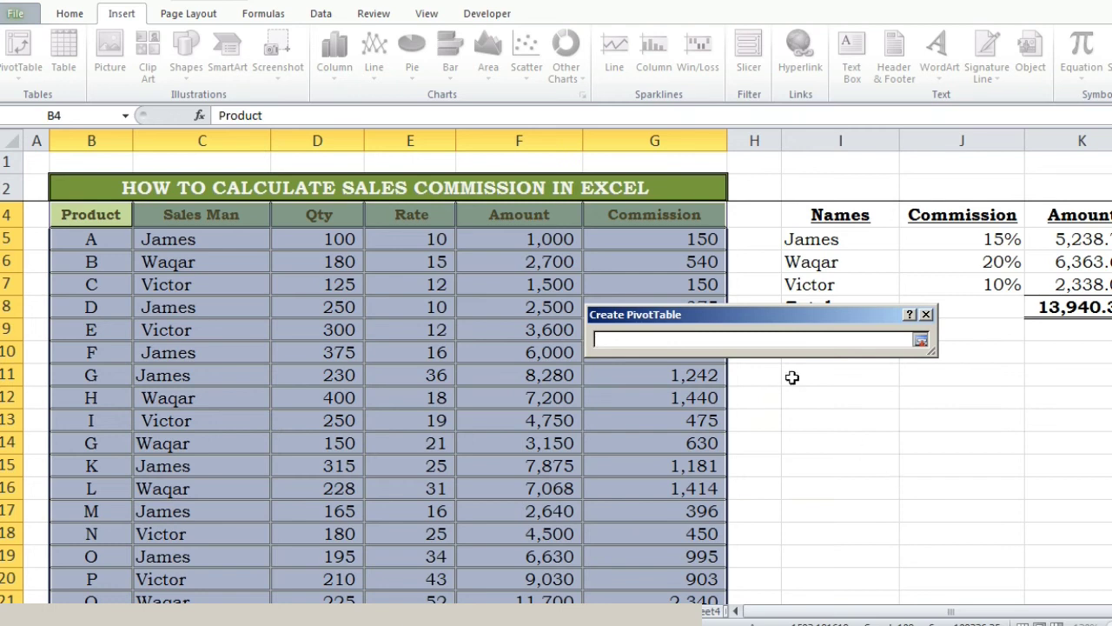
- Set the PivotTable location to cell I11 of the Avg If (2) sheet and create the PivotTable
click(792, 374)
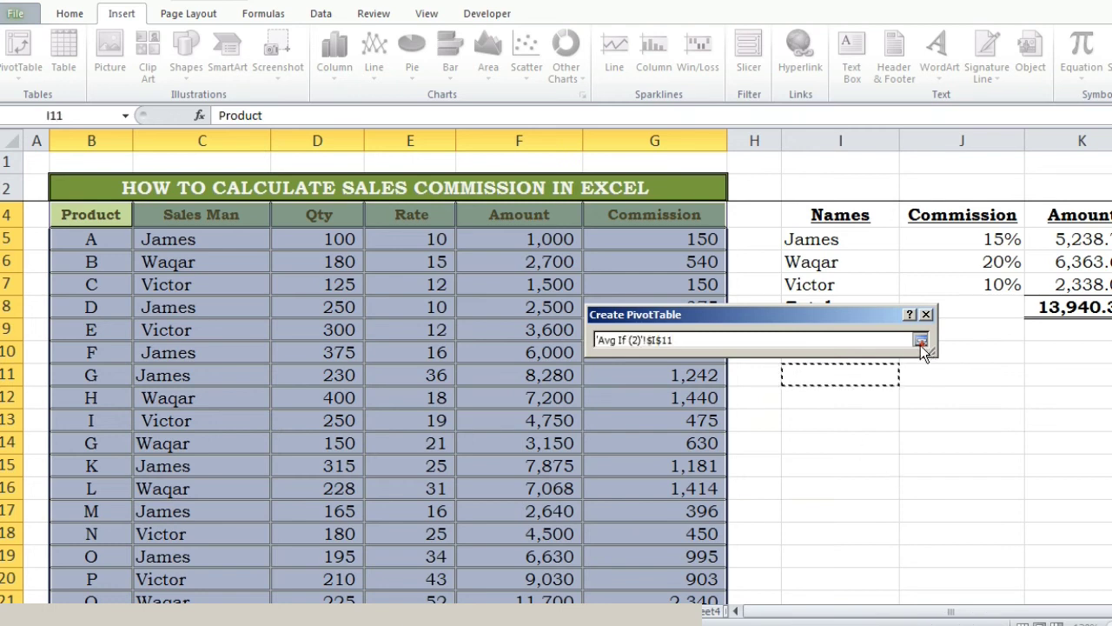
click(920, 341)
click(817, 534)
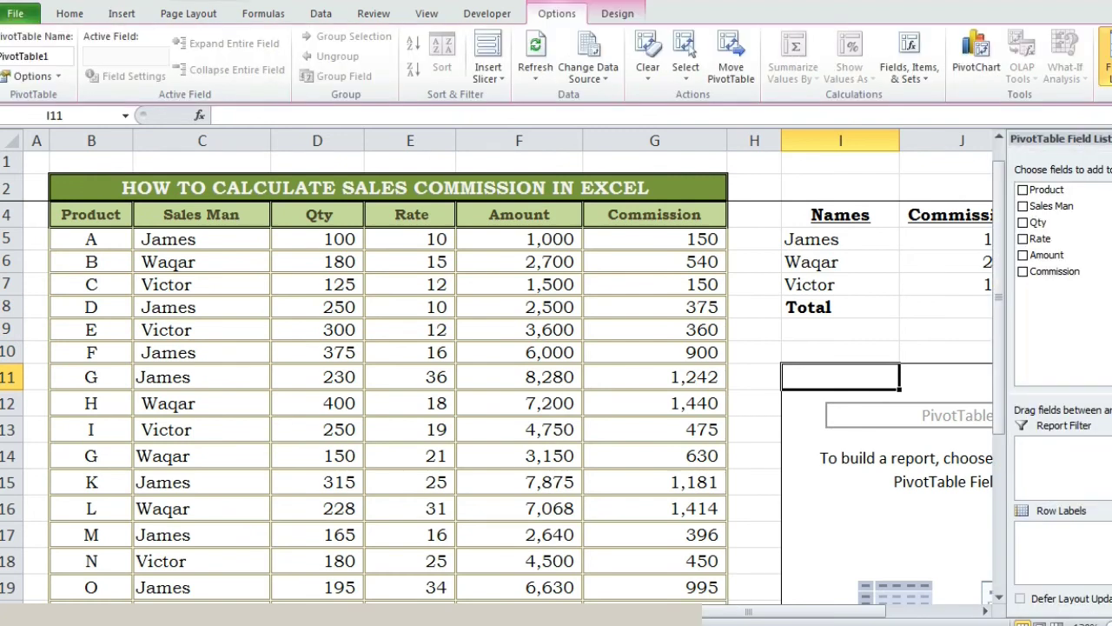
- Add the Sales Man field as row labels and the Amount and Commission fields as summed values to the PivotTable
drag(856, 612, 932, 620)
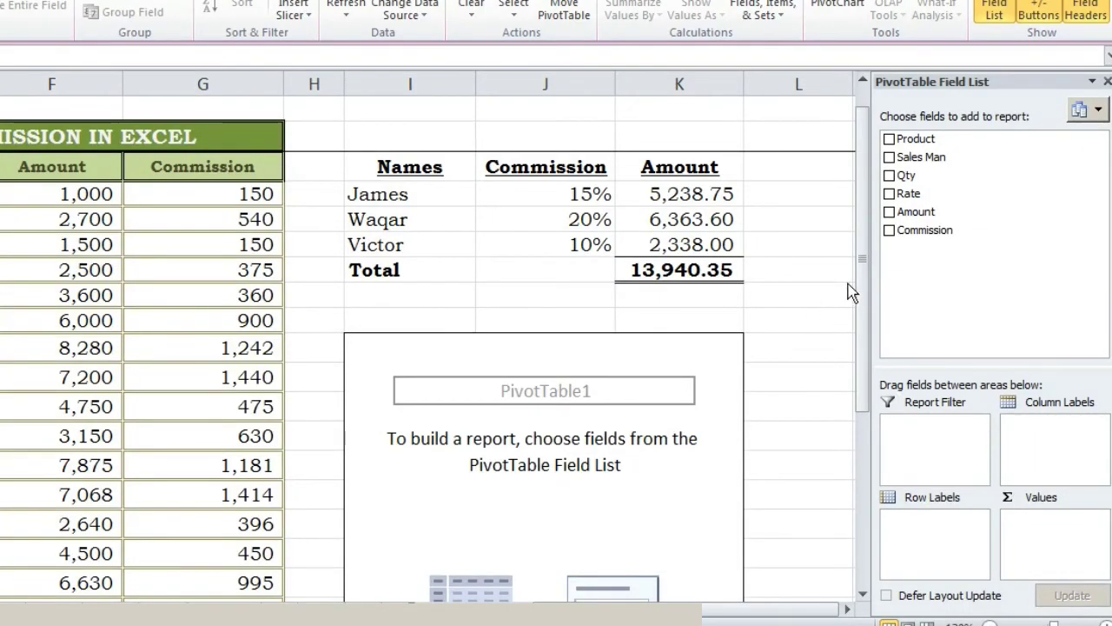
click(860, 271)
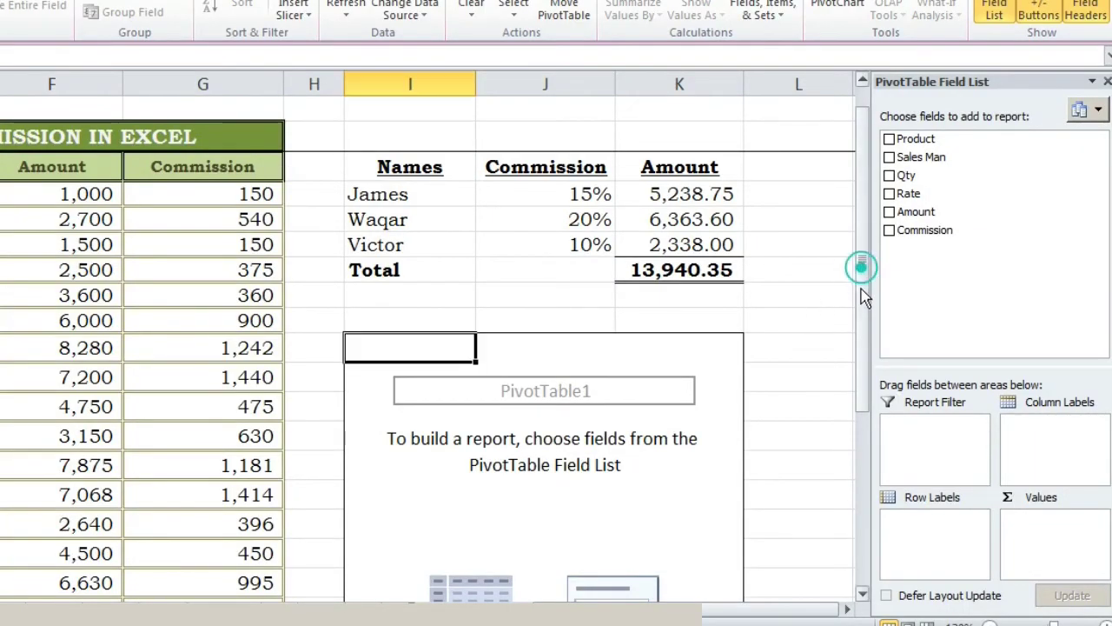
drag(864, 337, 860, 344)
click(578, 432)
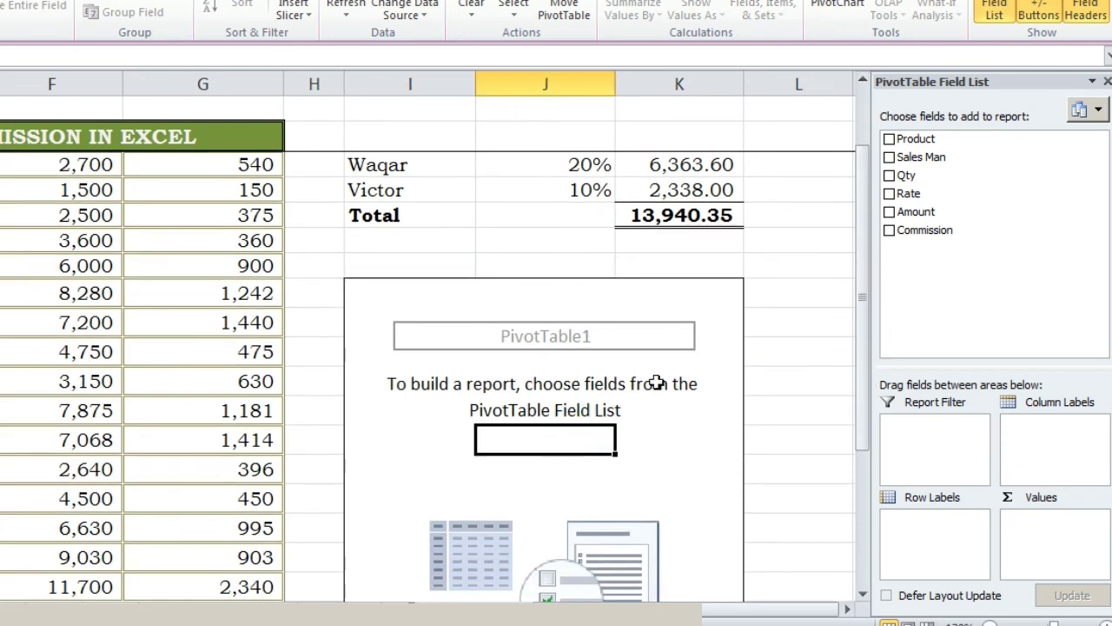
click(689, 300)
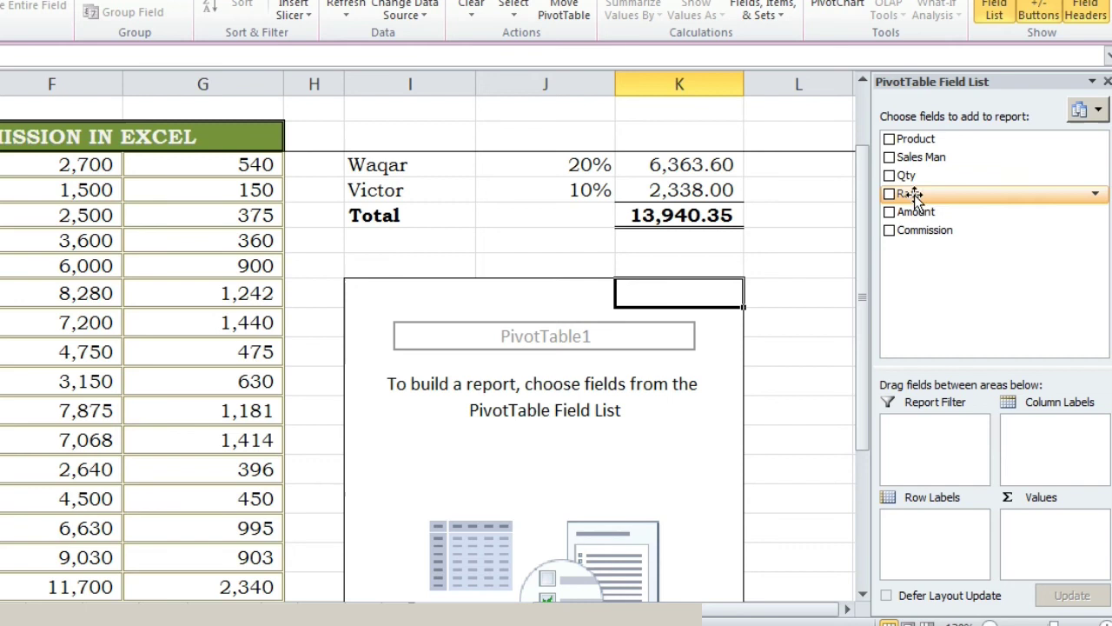
click(889, 158)
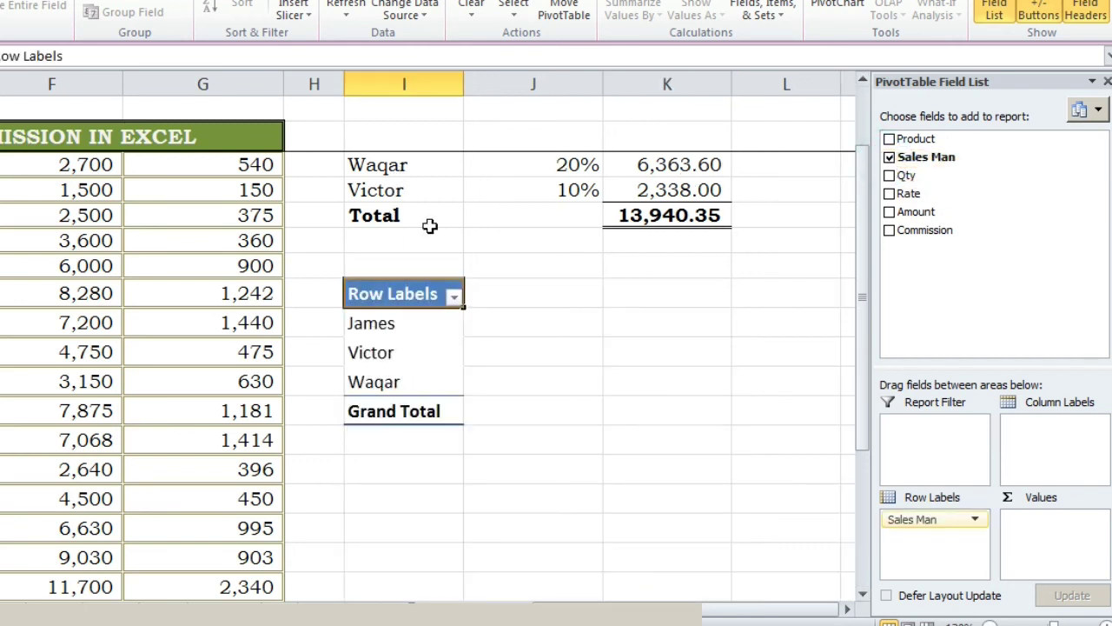
click(889, 212)
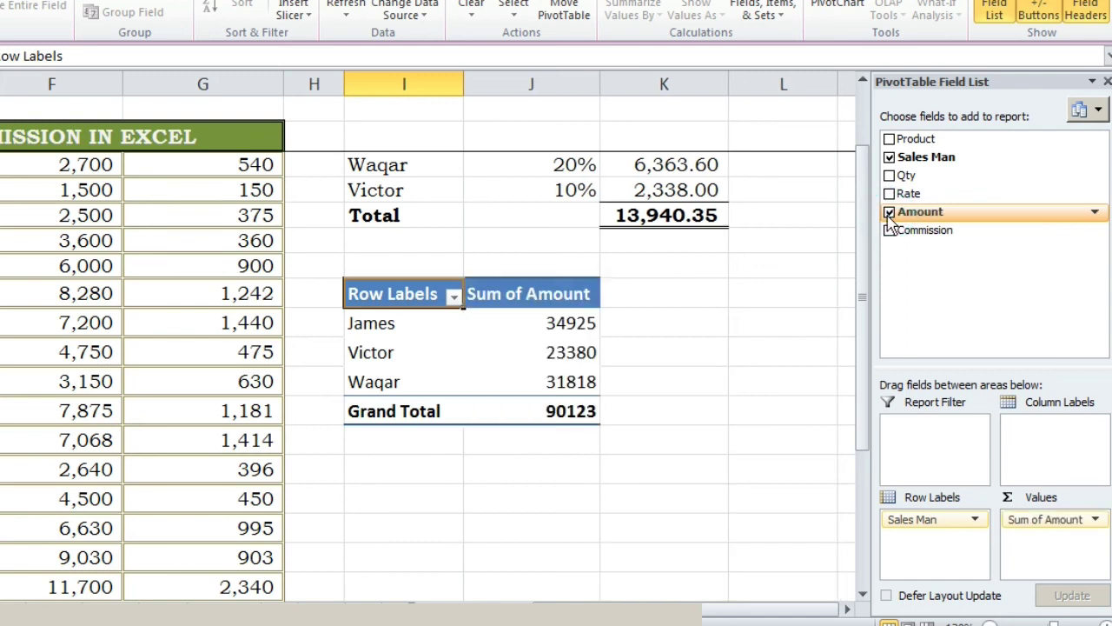
click(888, 231)
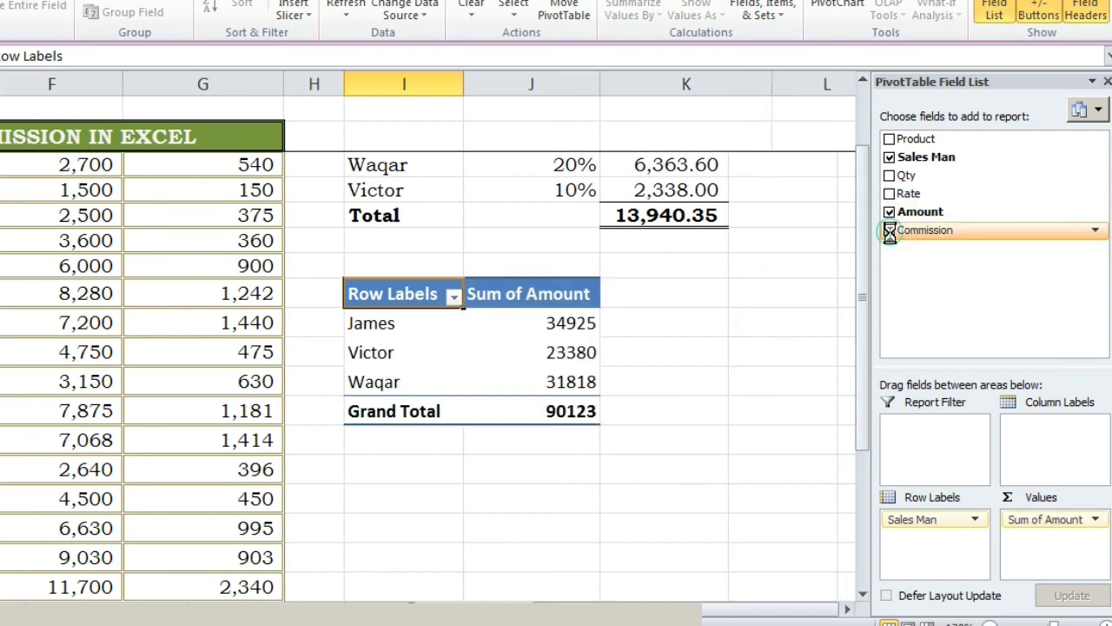
click(686, 461)
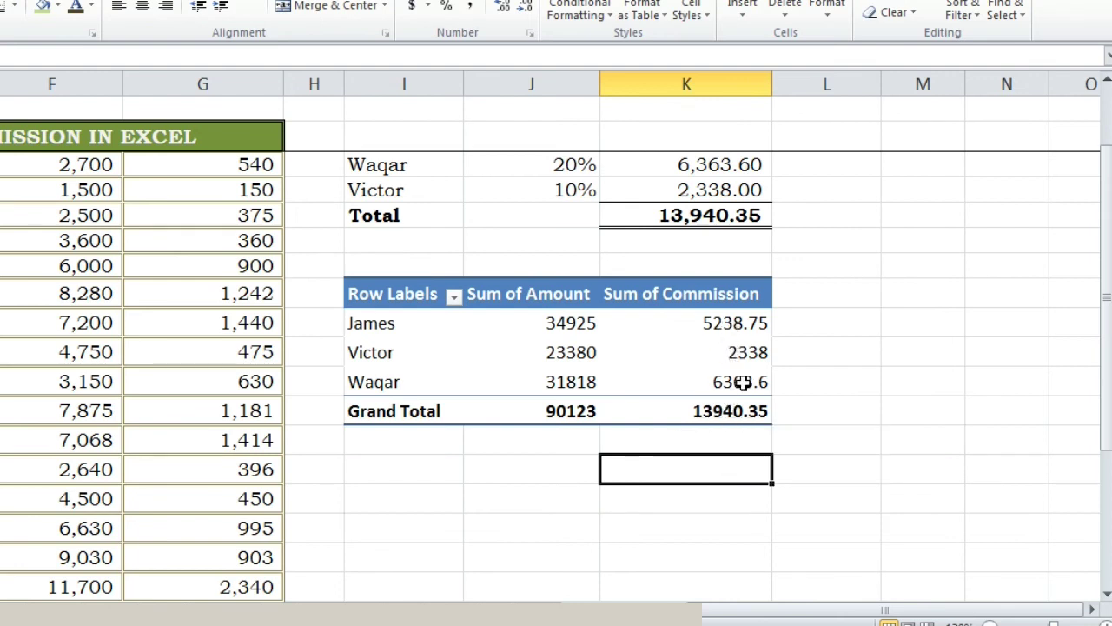
- Remove the Amount field from the PivotTable, keeping only Sales Man and Commission
drag(1110, 272, 1105, 250)
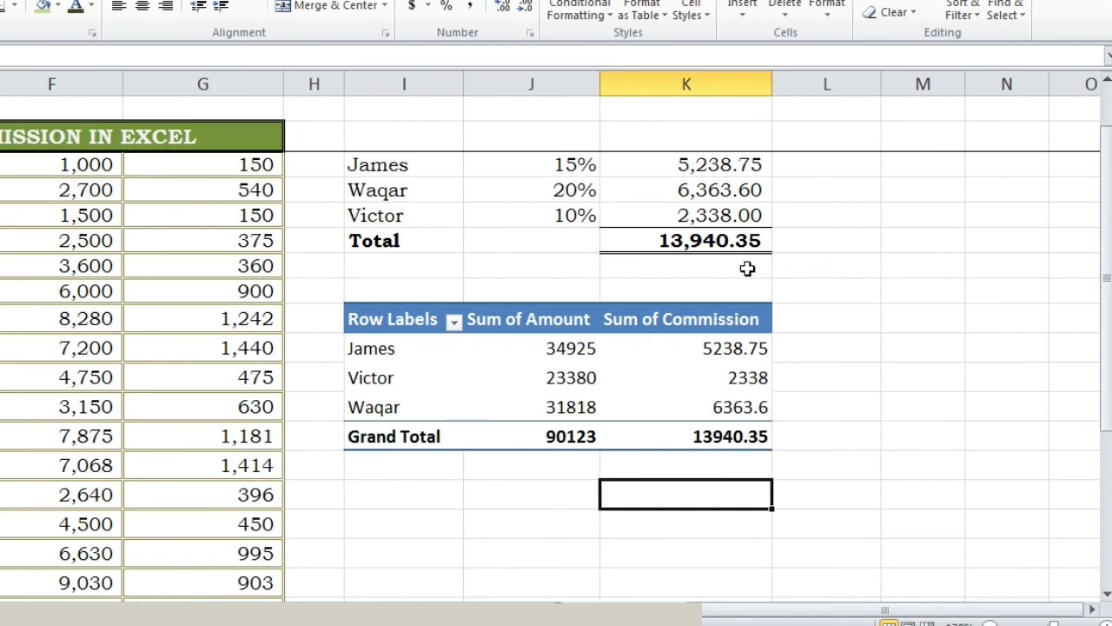
click(550, 406)
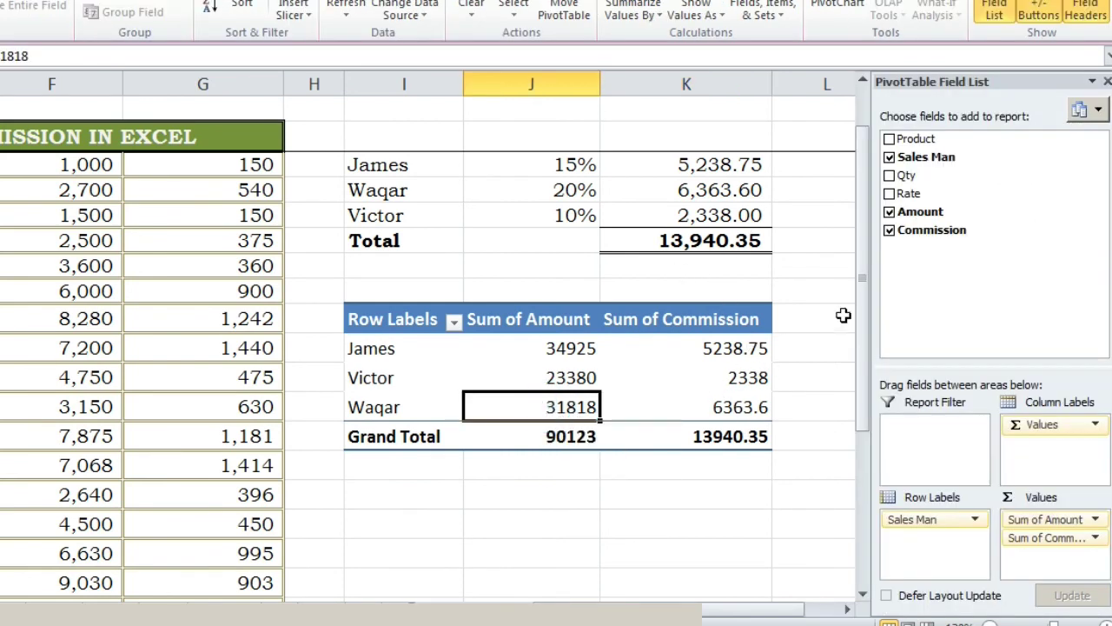
click(889, 212)
click(655, 464)
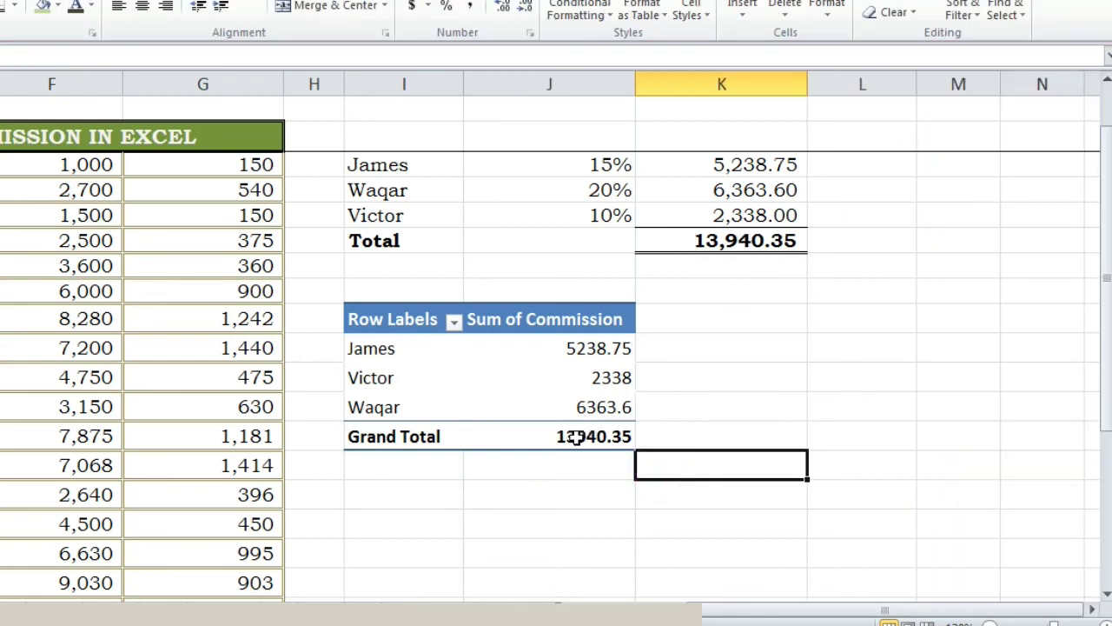
- Format the PivotTable's Sum of Commission values, including the grand total, in comma style with two decimal places
drag(610, 360, 603, 436)
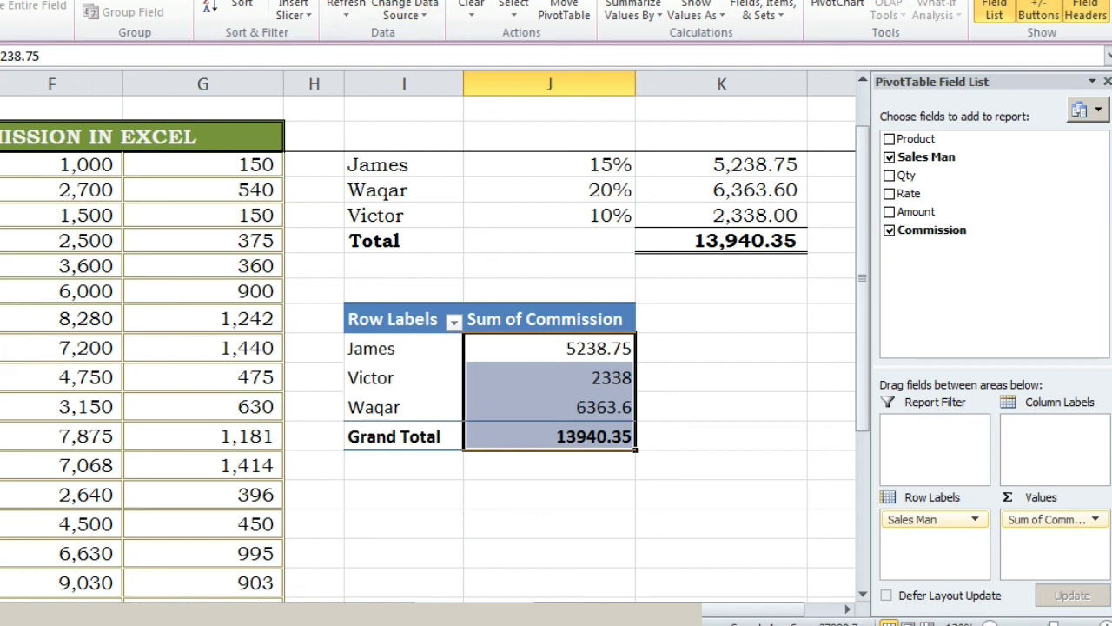
click(469, 7)
click(730, 397)
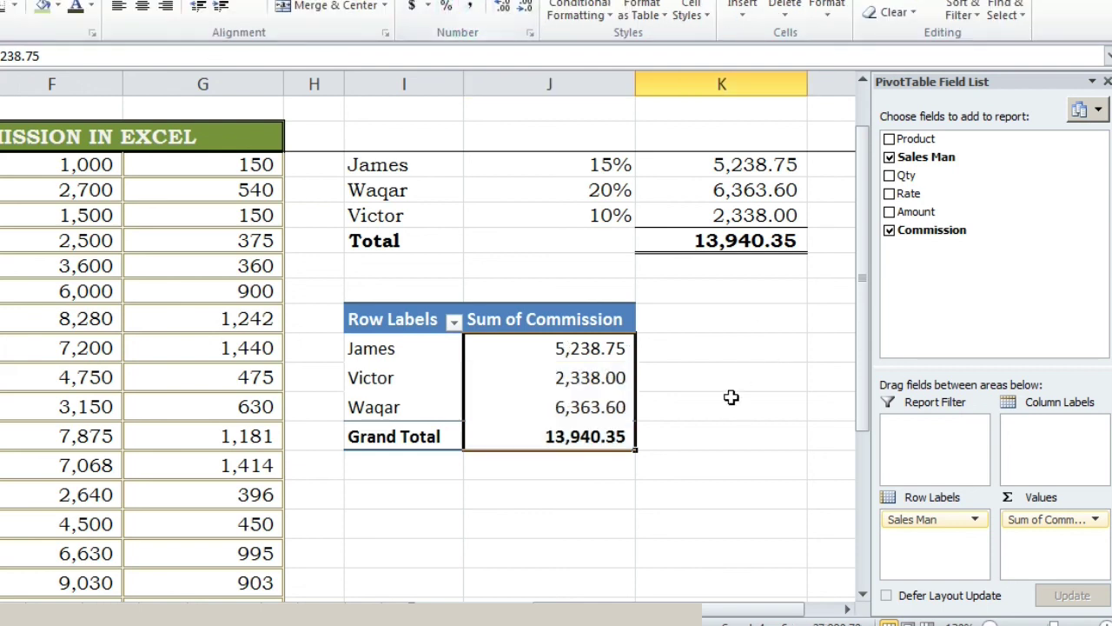
click(731, 397)
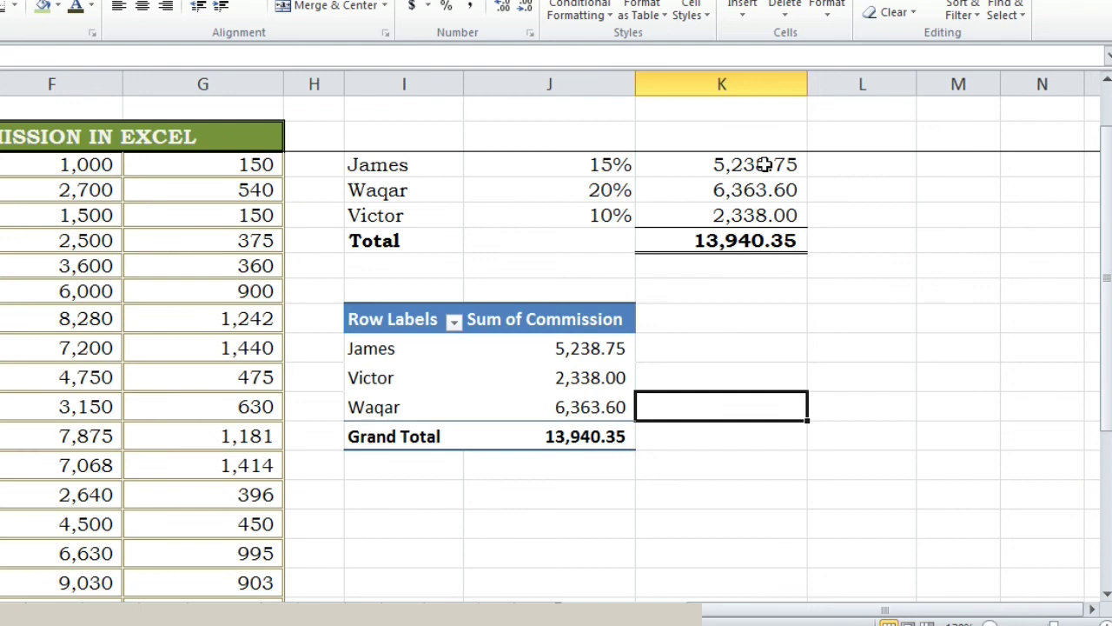
click(667, 494)
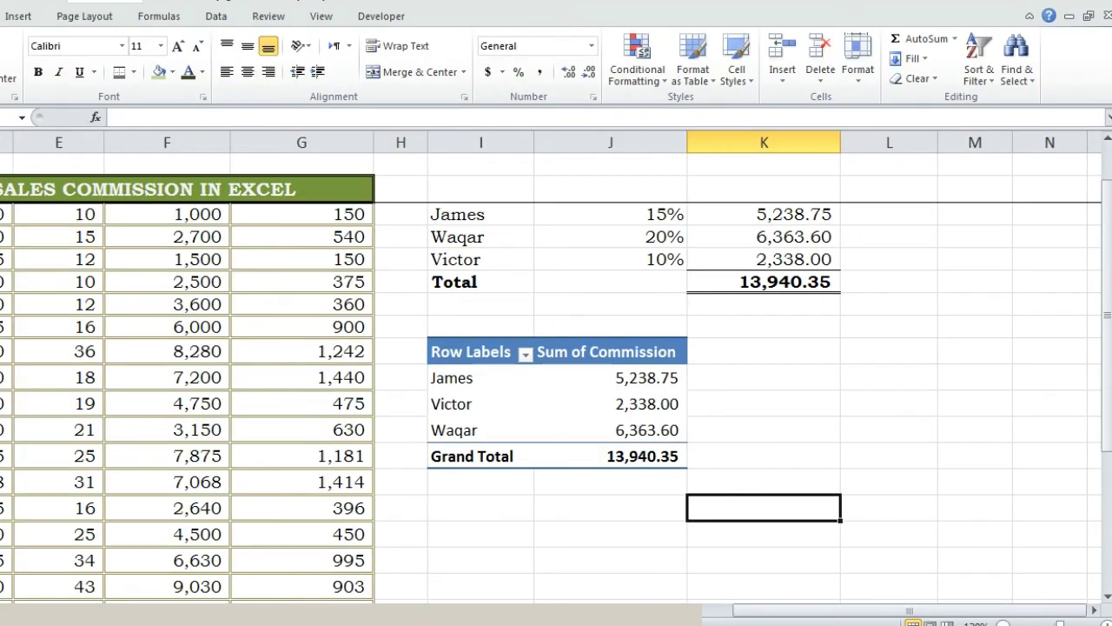
- Narrow the empty column H between the sales table and the commission summary
drag(838, 610, 833, 608)
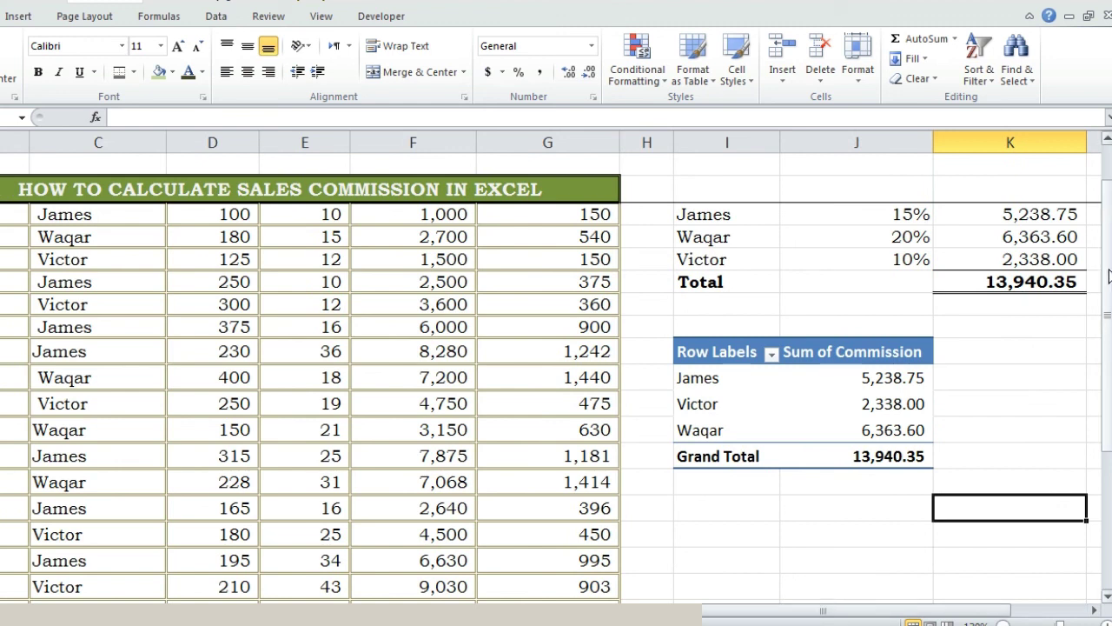
scroll(1085, 191, up, 1)
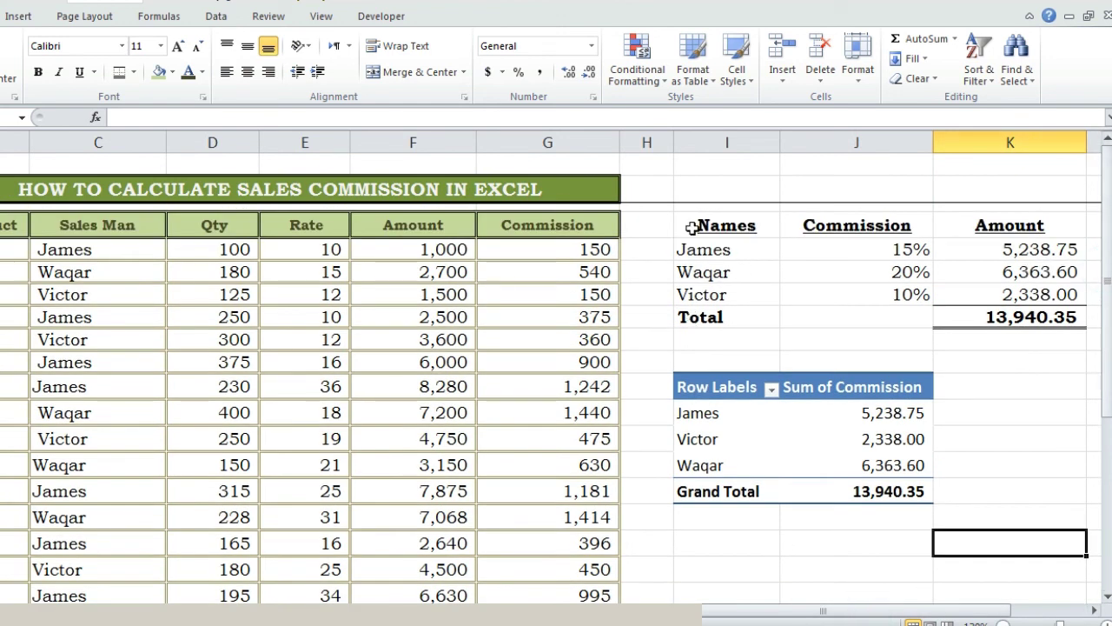
drag(674, 144, 649, 148)
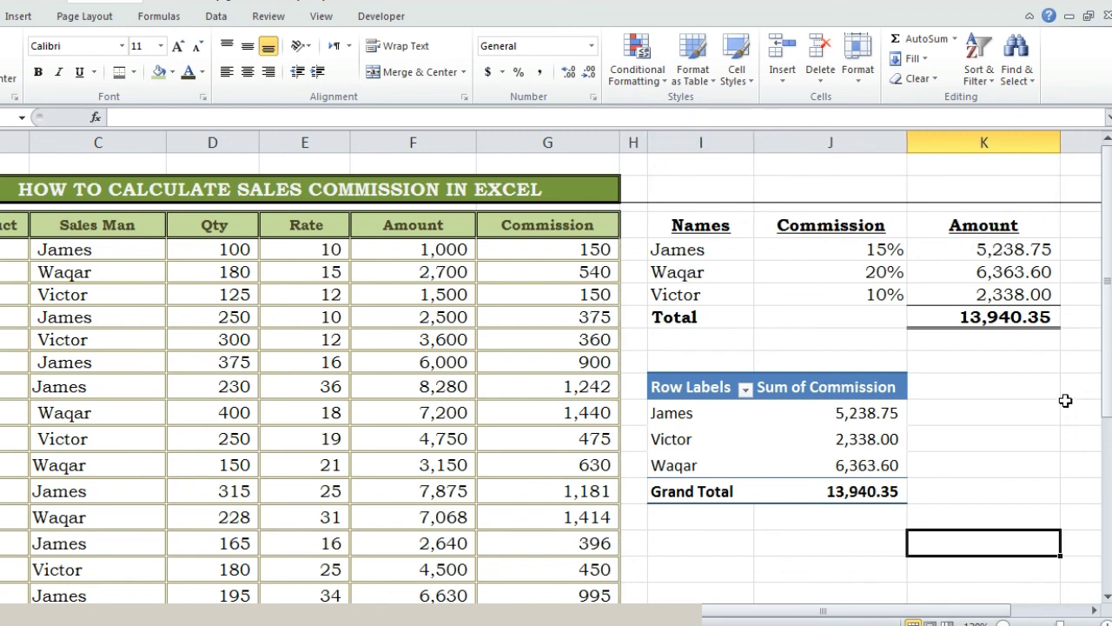
mouse_move(1109, 241)
mouse_down()
mouse_move(1107, 269)
mouse_move(1107, 240)
mouse_up()
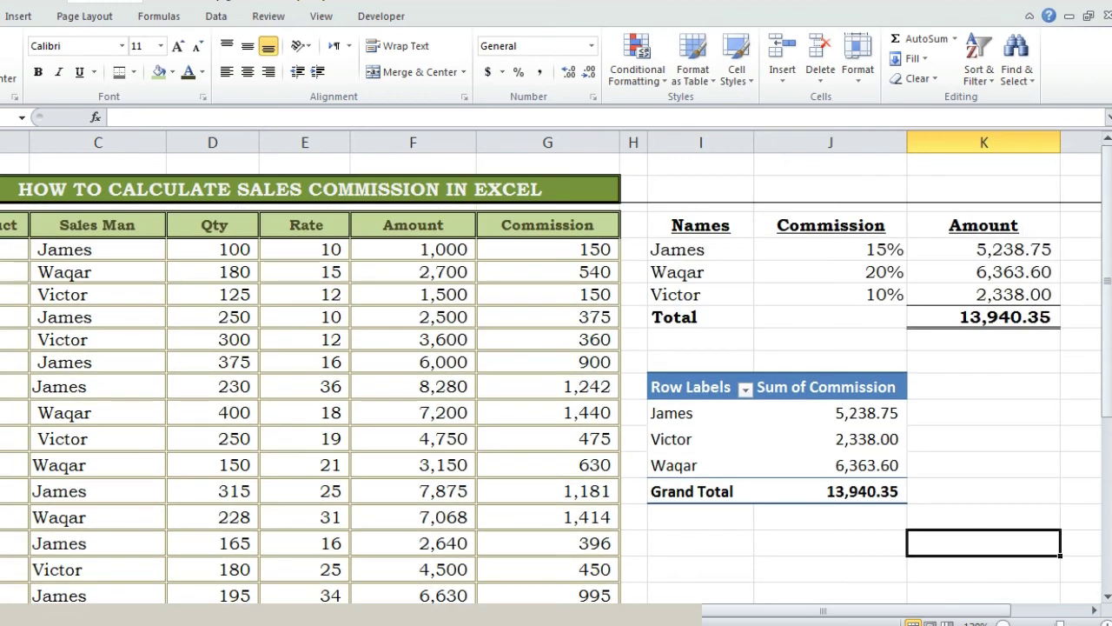